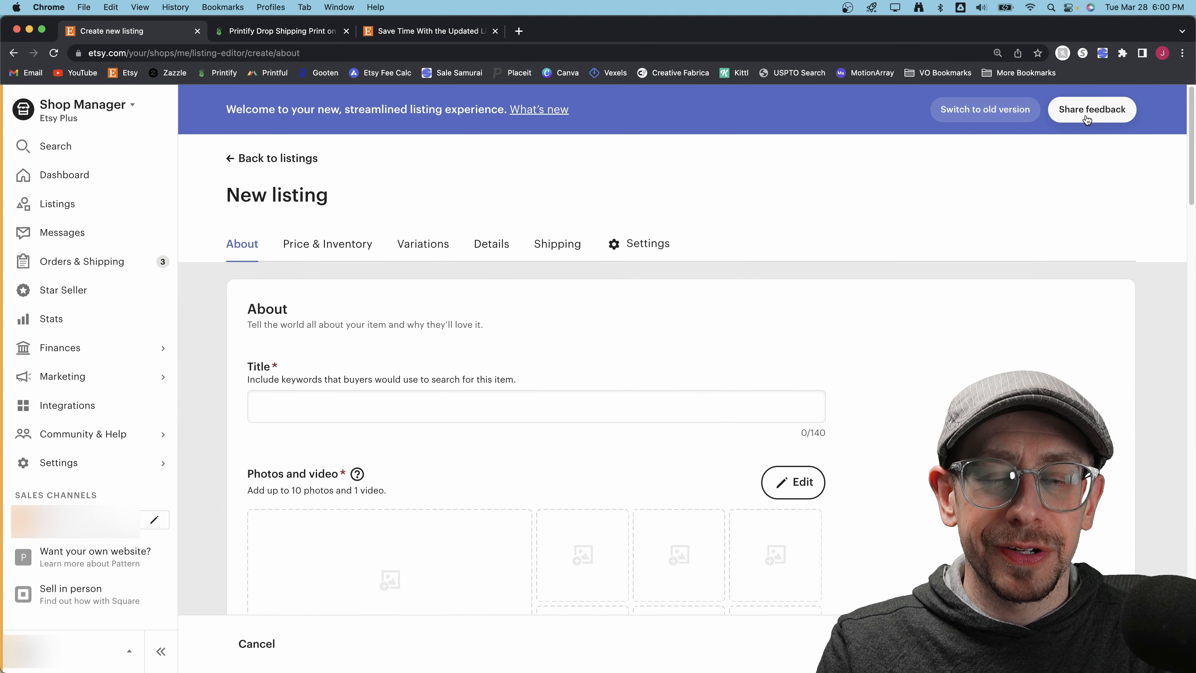
- Look through the About, Price & Inventory, Variations and Details sections of the new listing form
scroll(923, 292, down, 1)
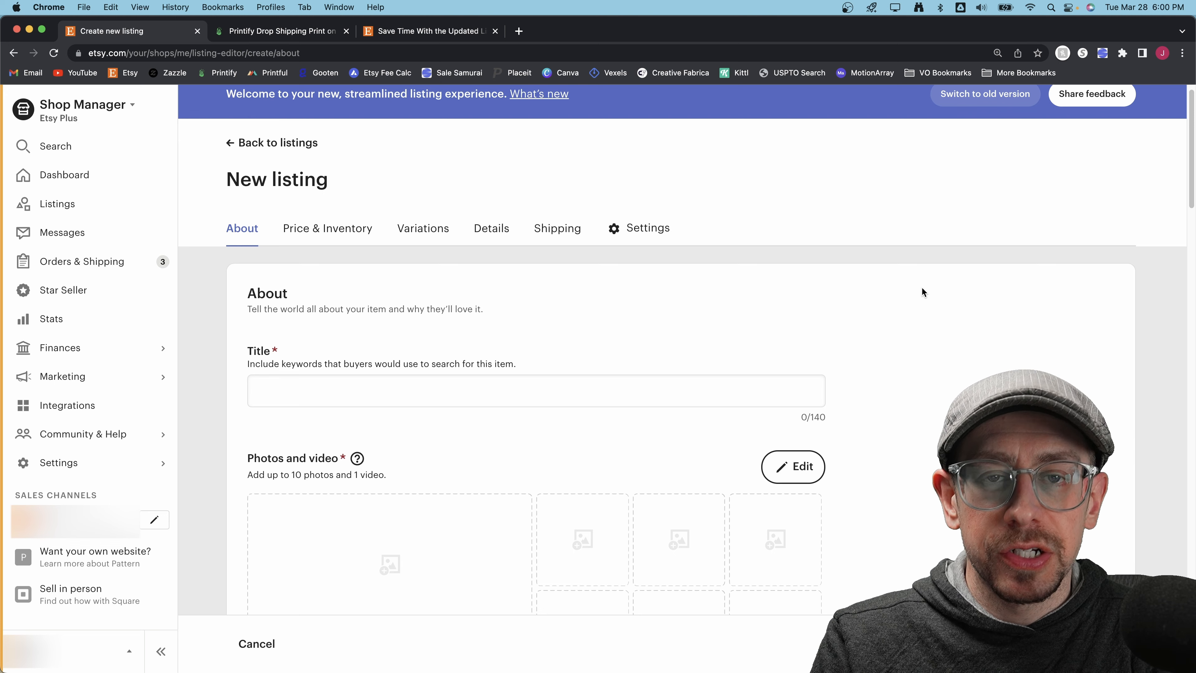
scroll(918, 287, down, 2)
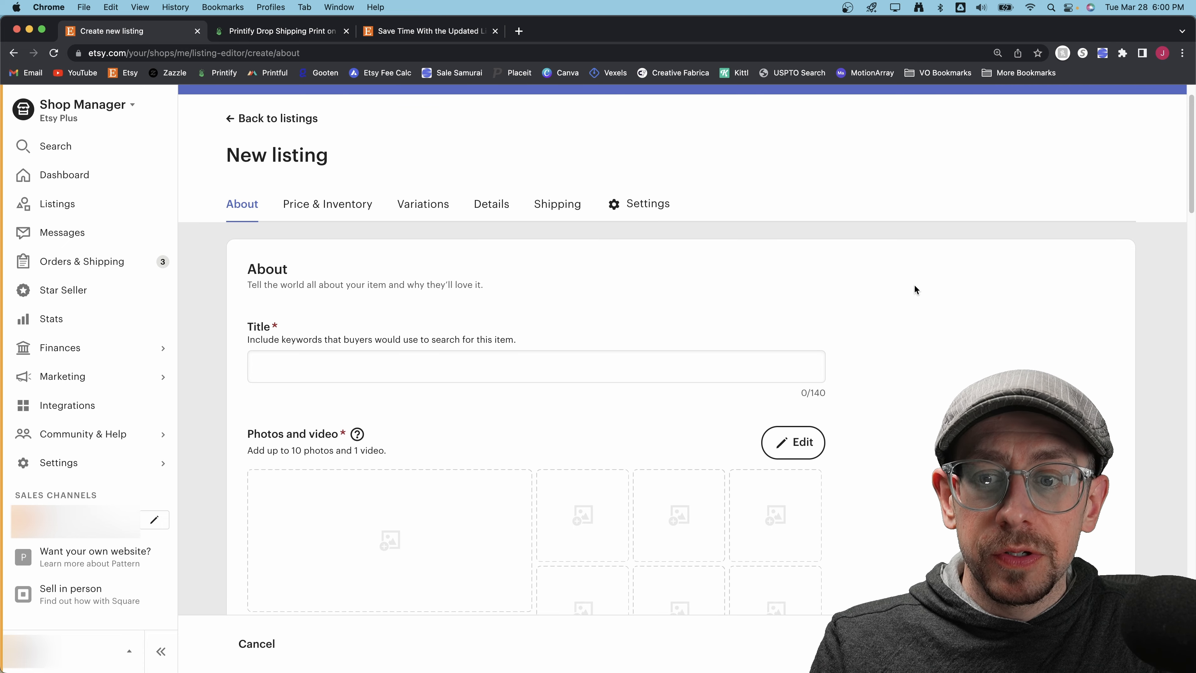
scroll(915, 285, down, 2)
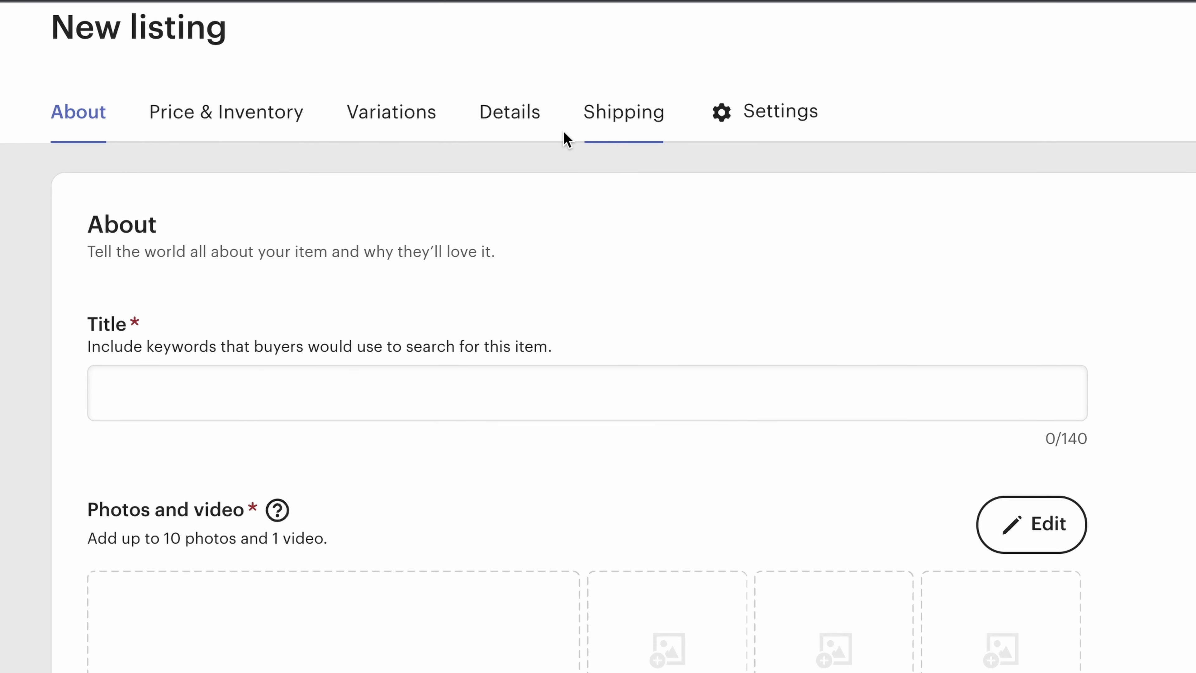
click(296, 130)
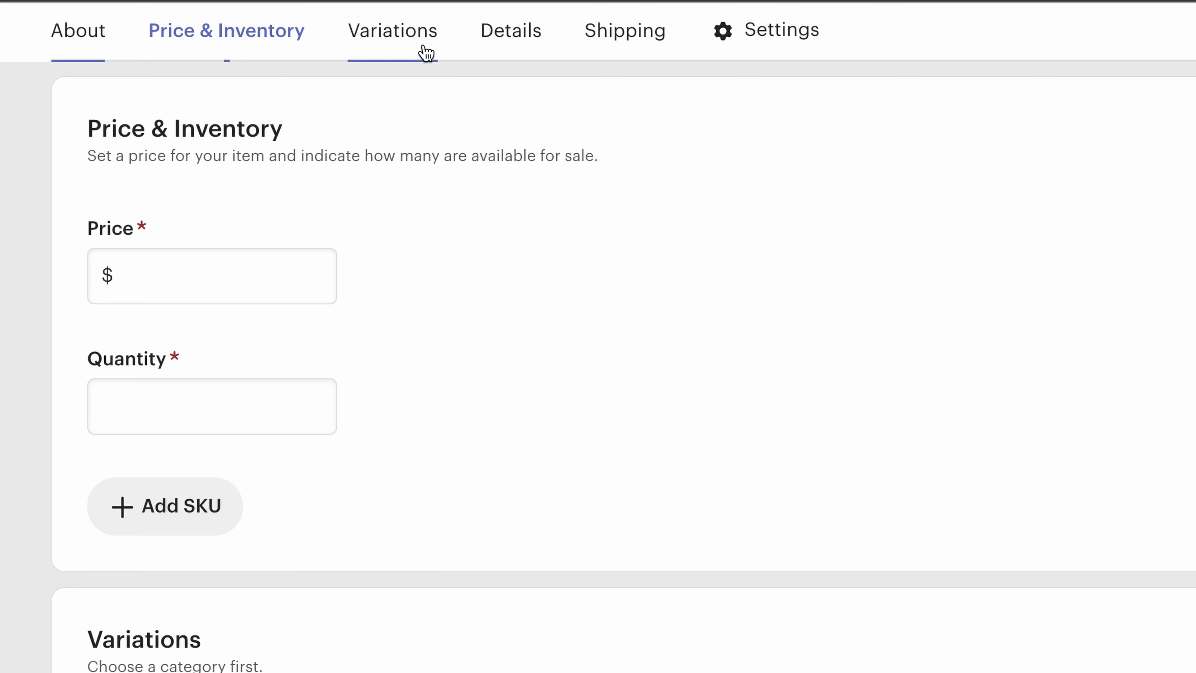
click(532, 51)
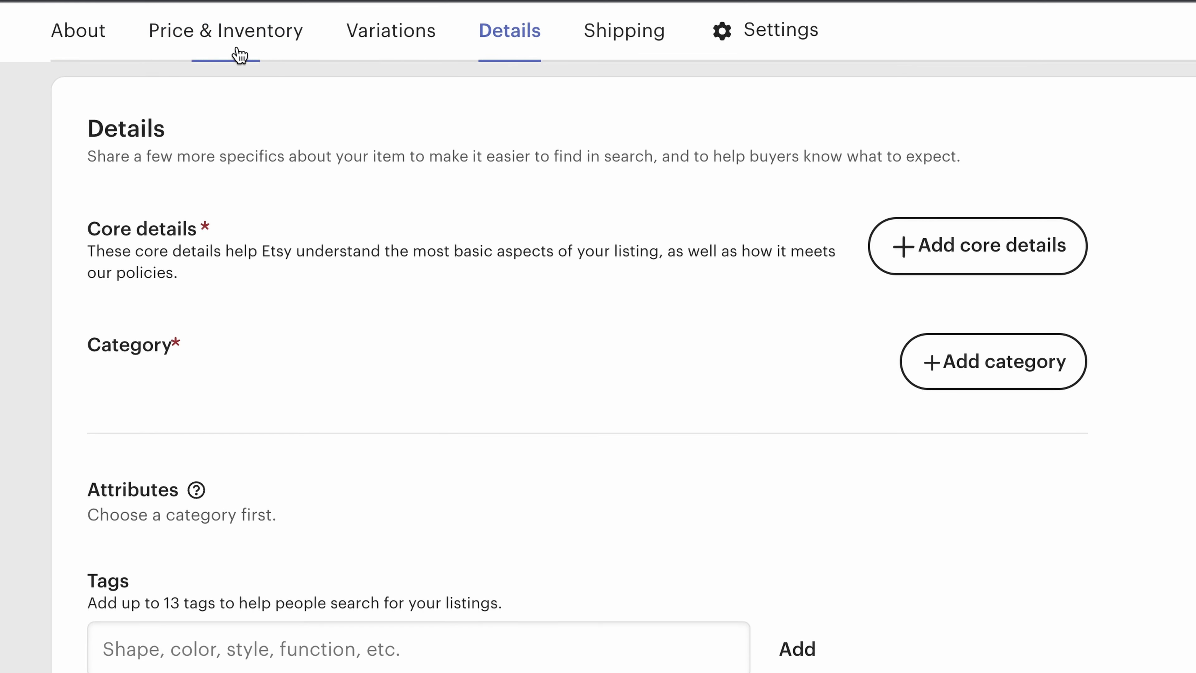
click(616, 42)
click(275, 33)
click(488, 36)
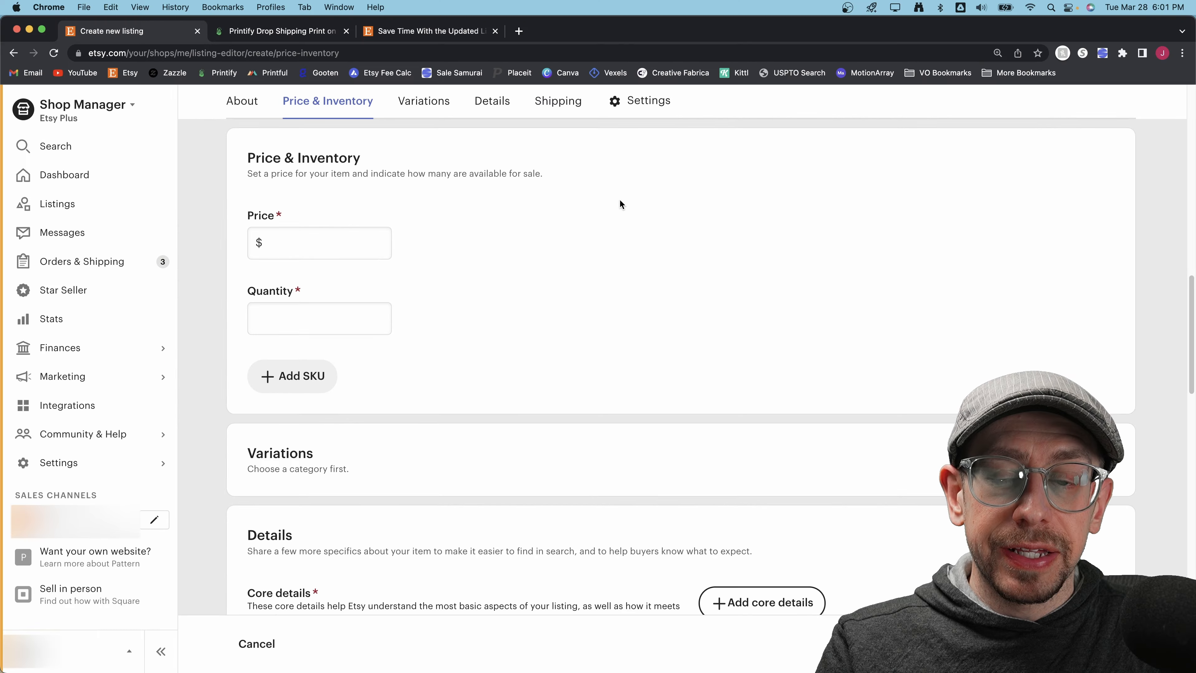
click(417, 105)
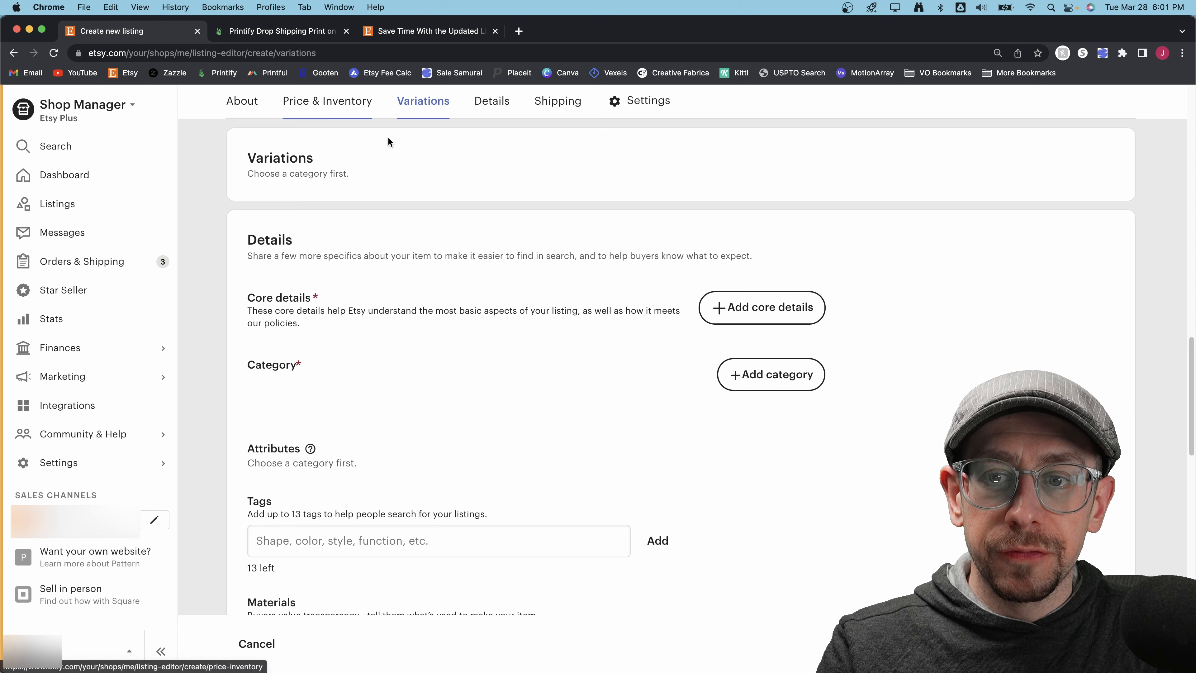
click(330, 101)
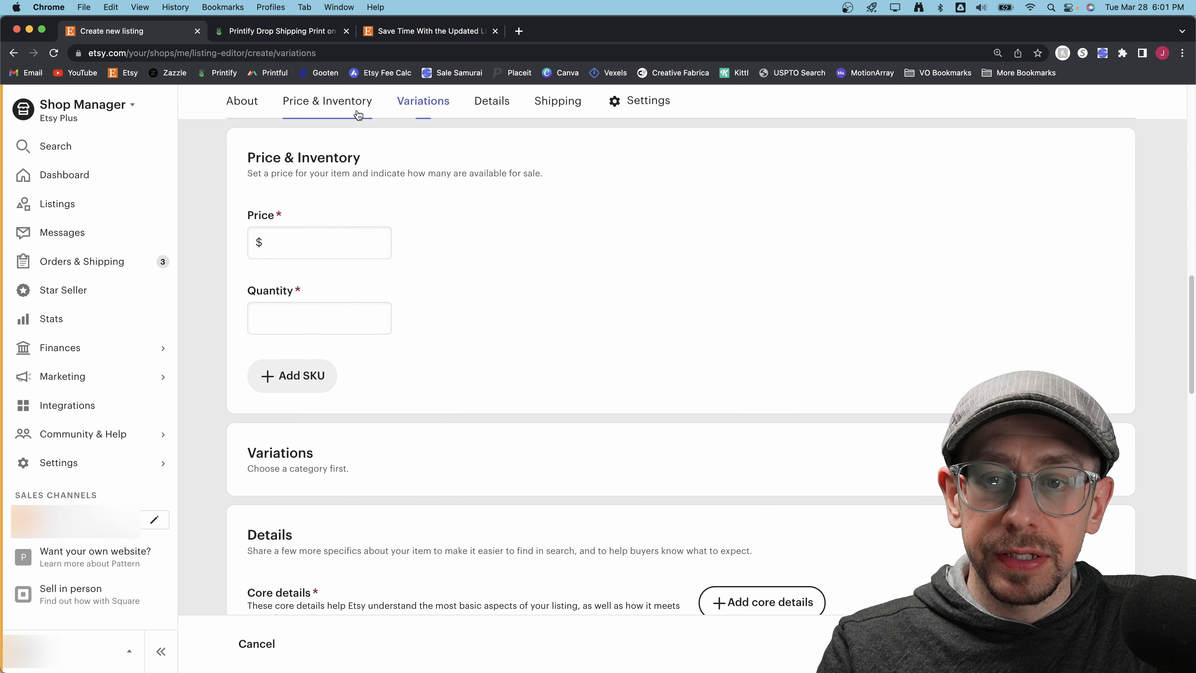
click(446, 111)
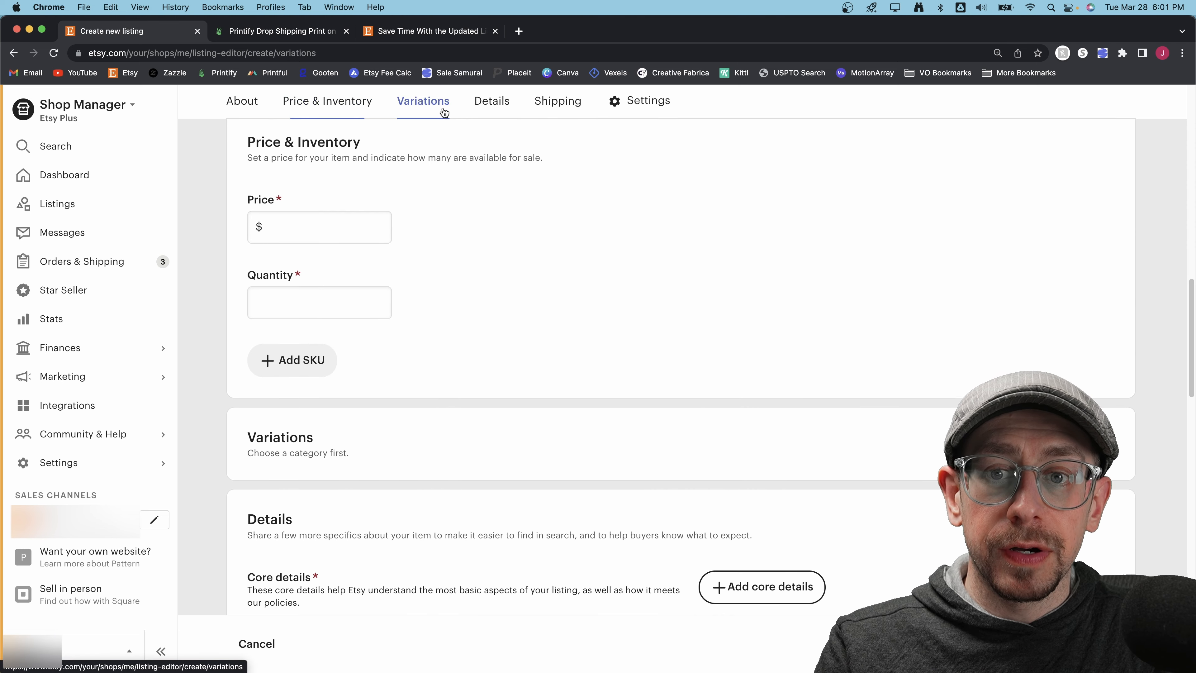
scroll(921, 359, up, 10)
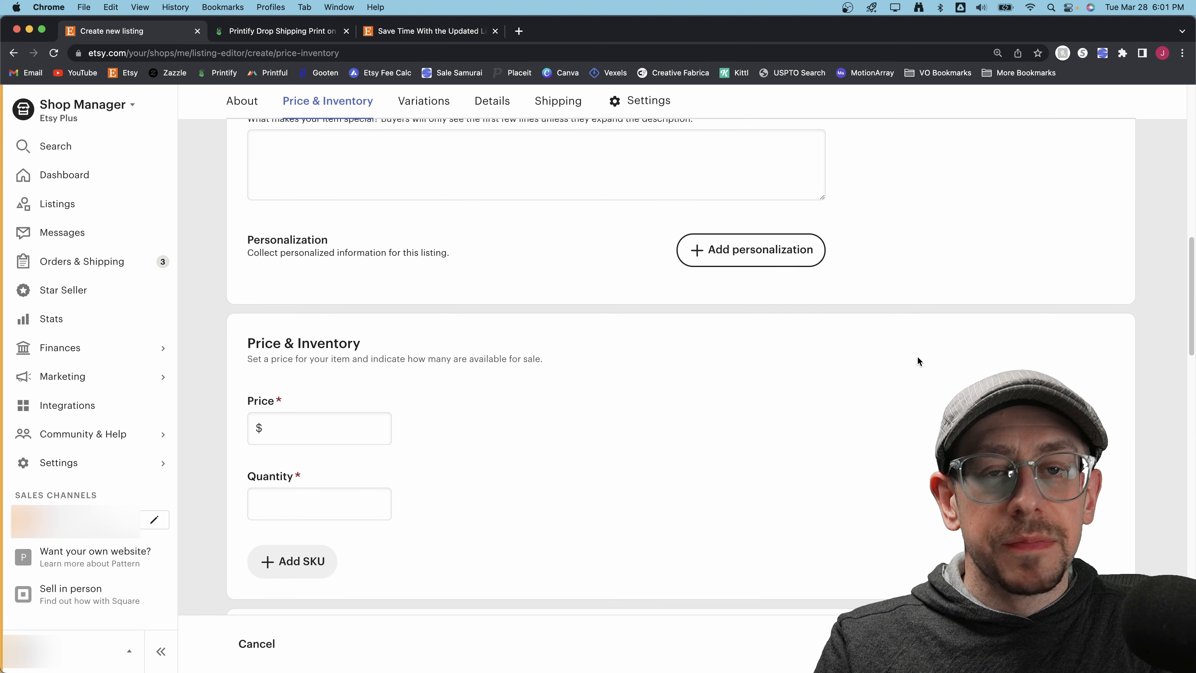
scroll(917, 361, down, 10)
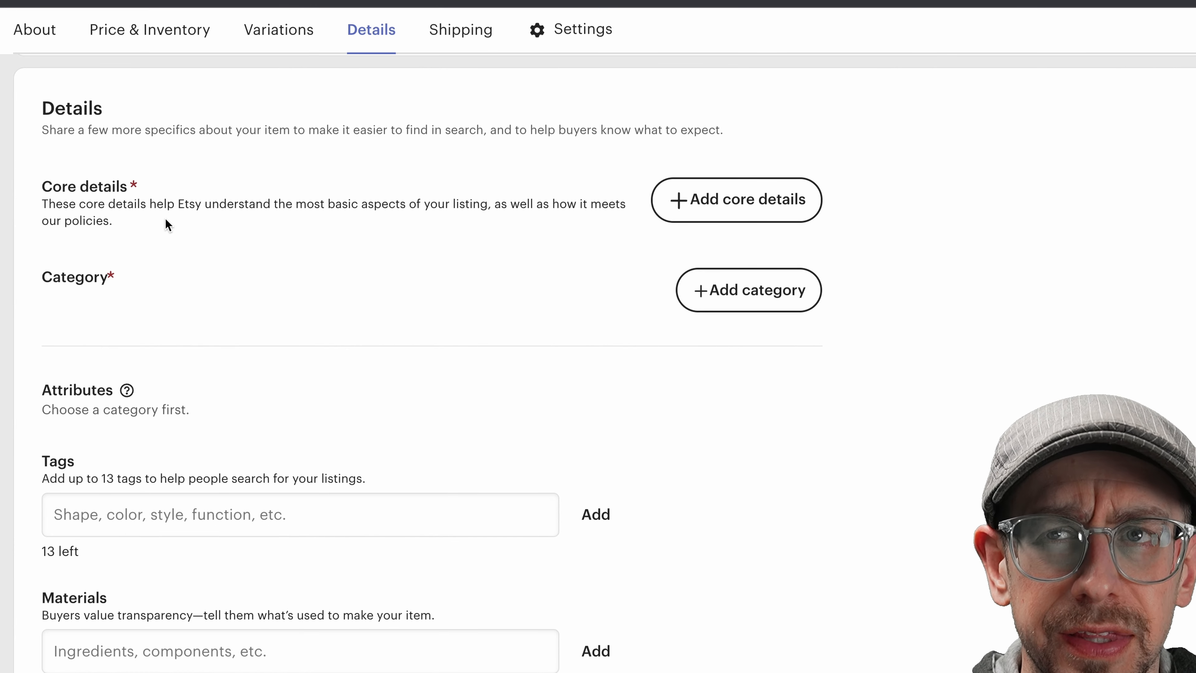
- Examine the new listing's core details options, including item type, maker, production date and production partners, without applying anything
click(736, 200)
scroll(645, 218, down, 2)
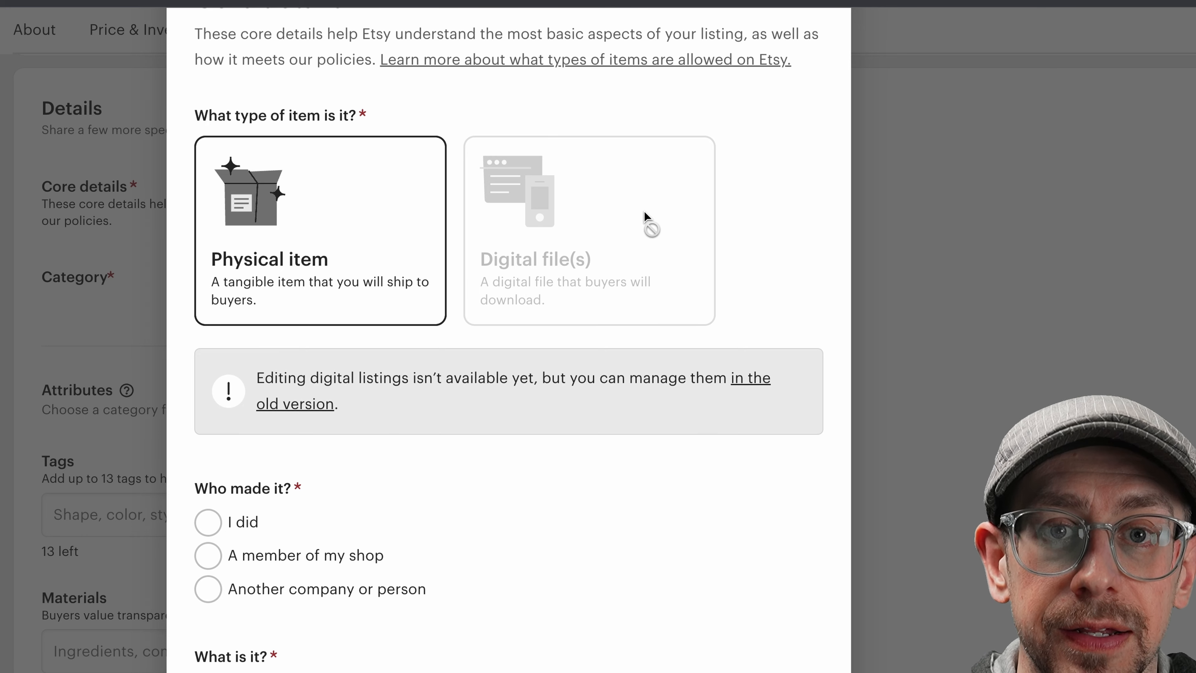
scroll(644, 214, down, 5)
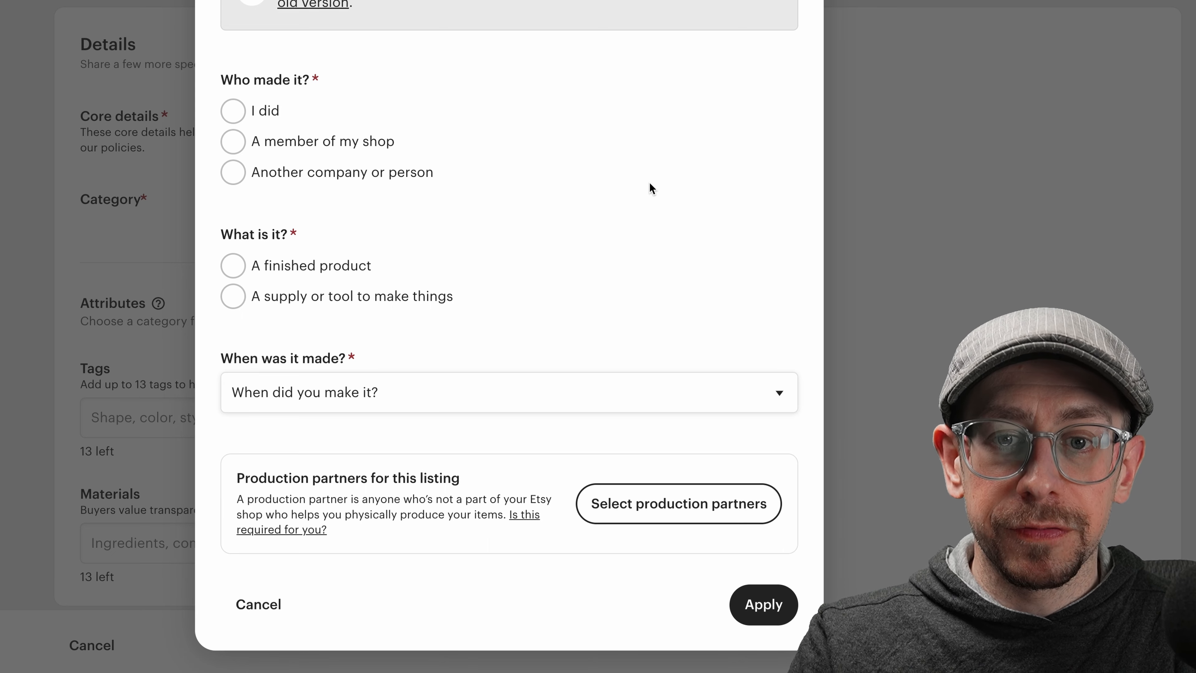
scroll(649, 182, up, 8)
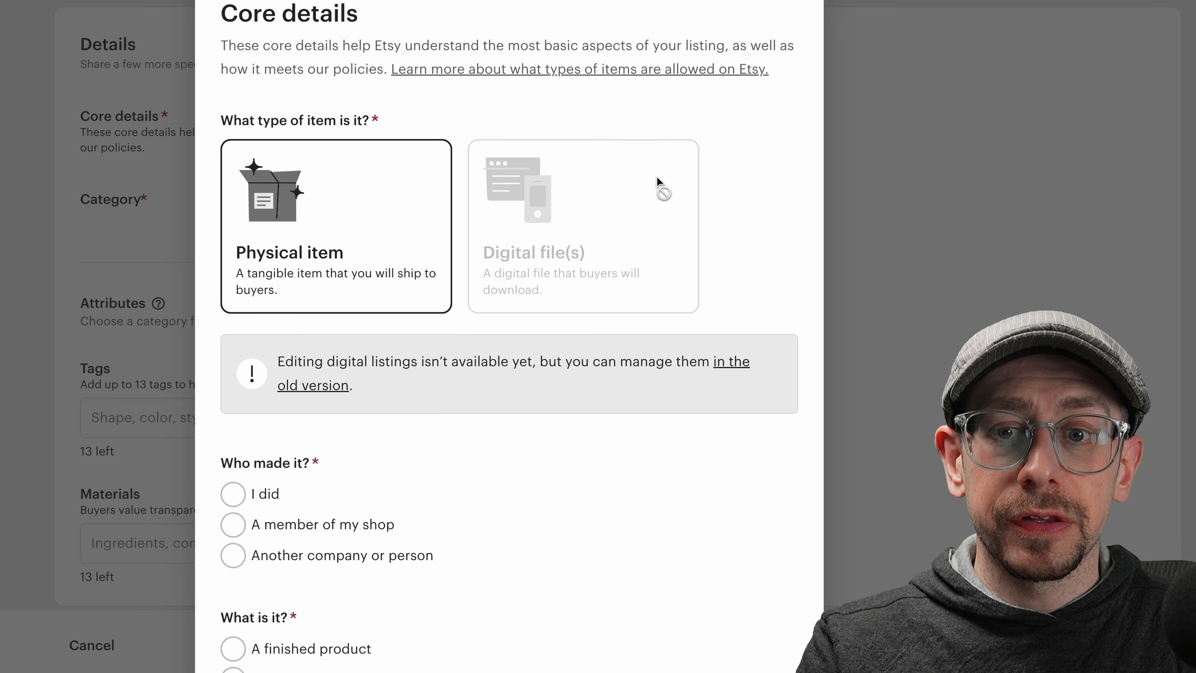
key(Escape)
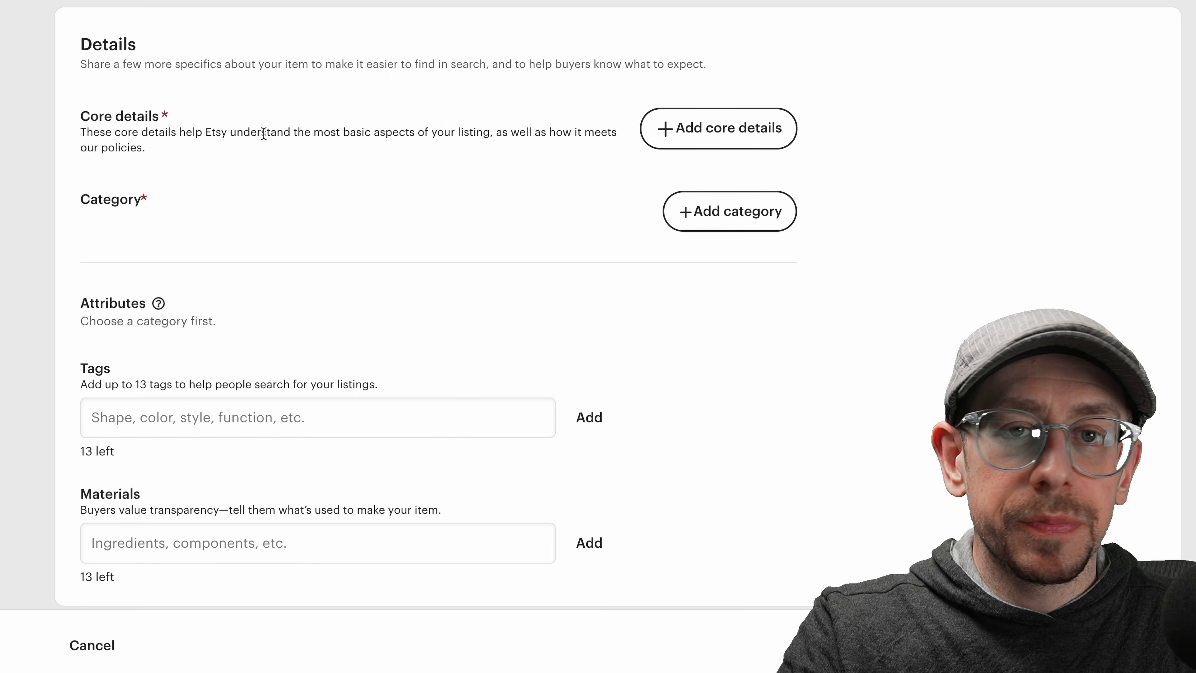
click(708, 128)
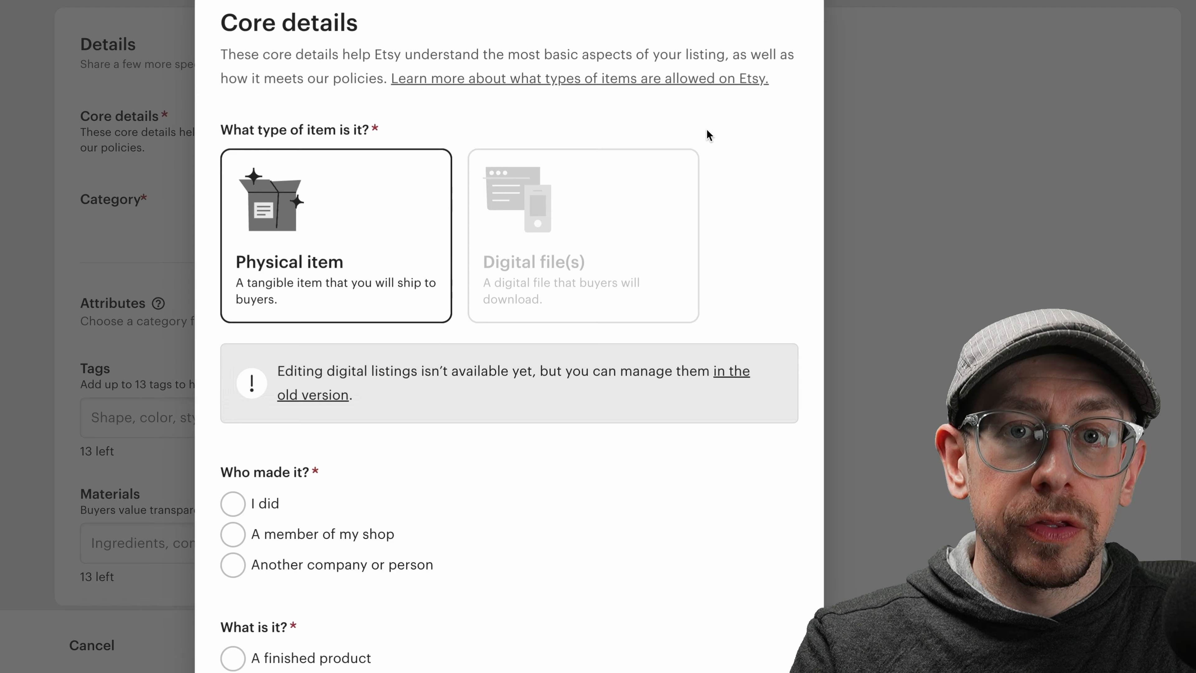
click(930, 158)
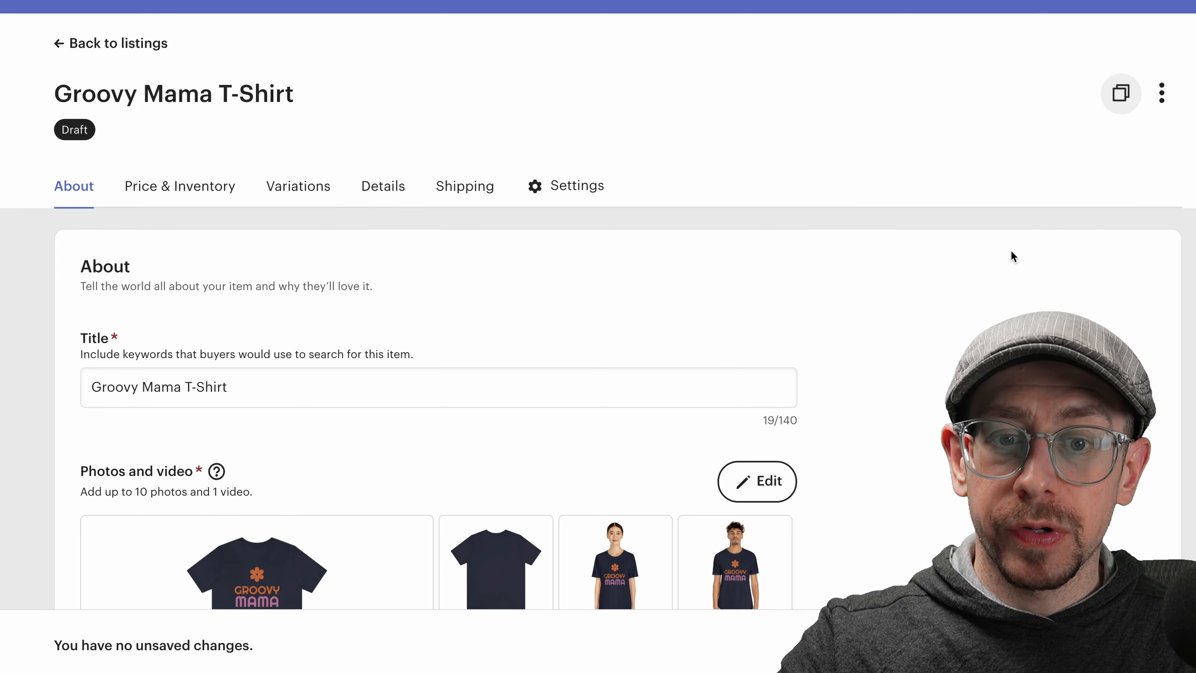
- Review the Groovy Mama T-Shirt draft's photos, variants, core details, category, attributes, tags and materials
scroll(948, 258, down, 8)
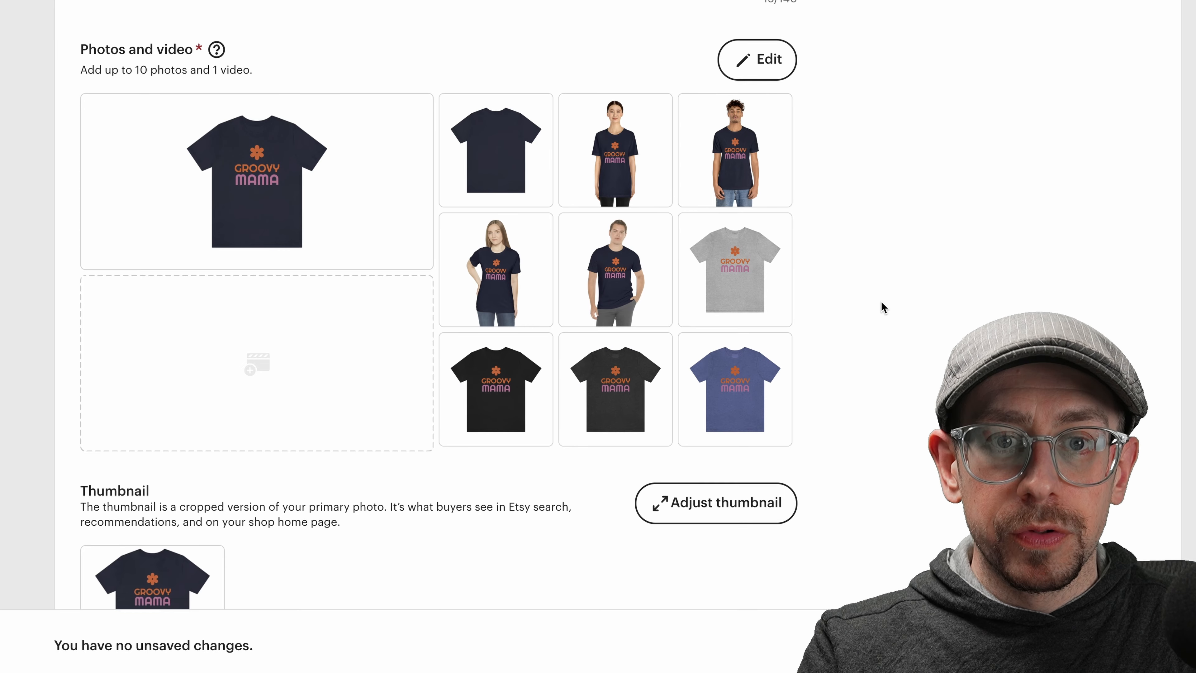
scroll(880, 307, down, 5)
scroll(879, 301, down, 20)
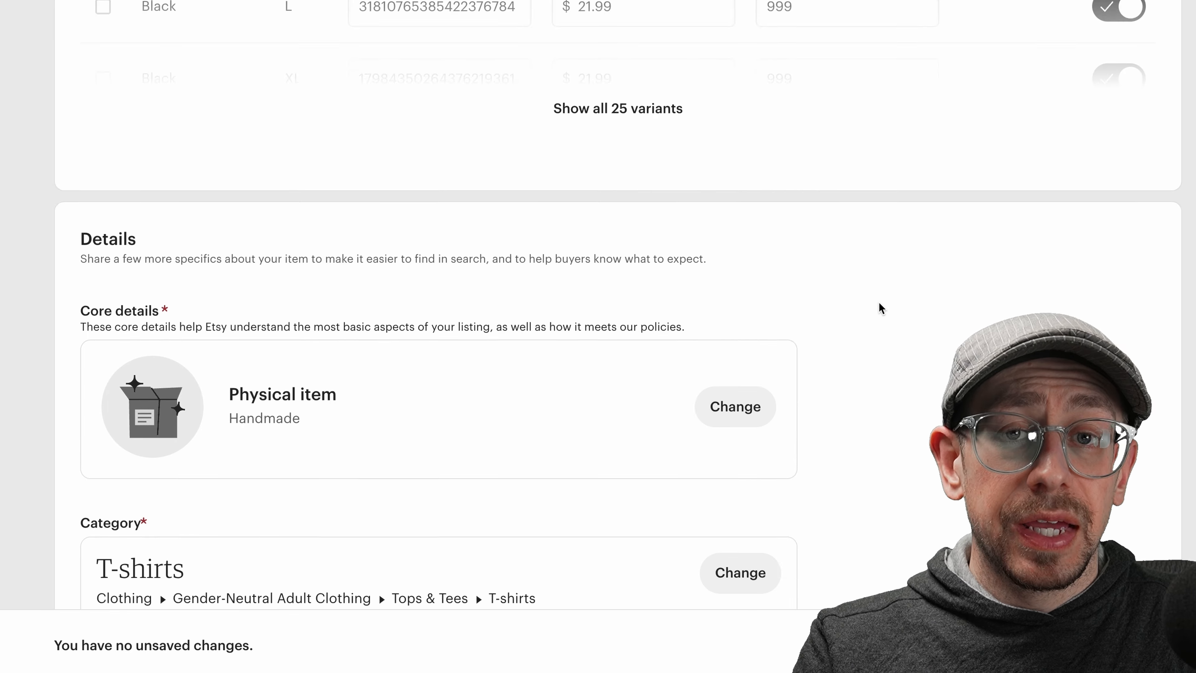
scroll(489, 246, down, 3)
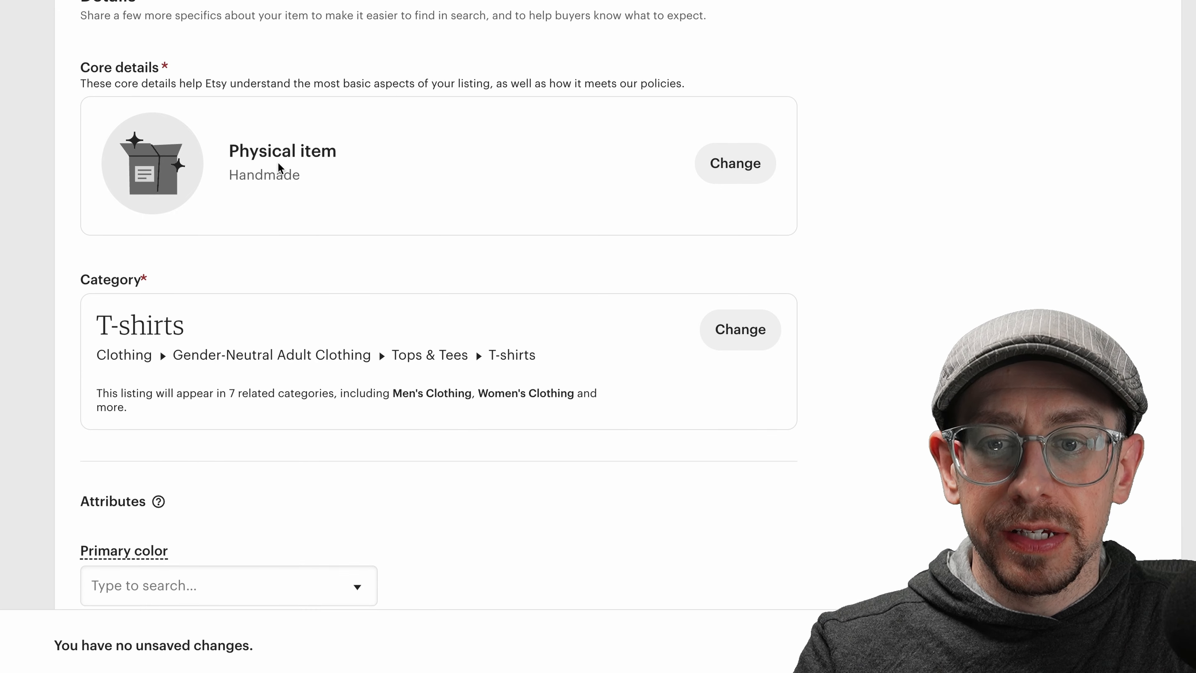
scroll(341, 179, down, 1)
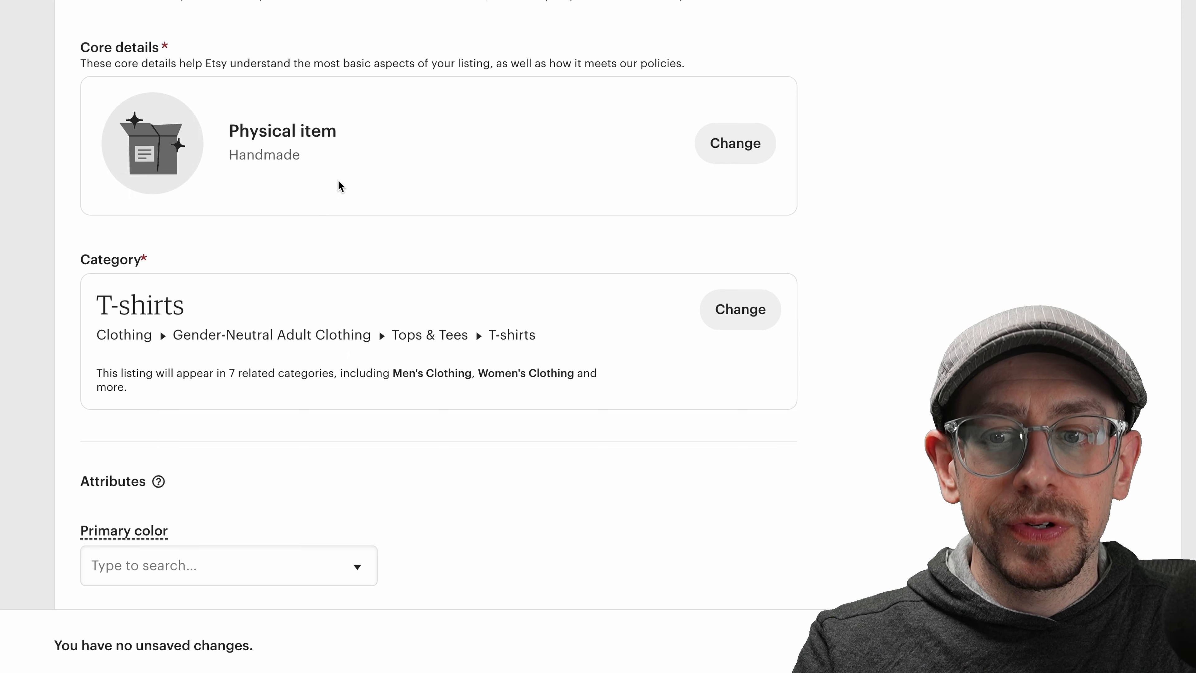
scroll(341, 186, down, 2)
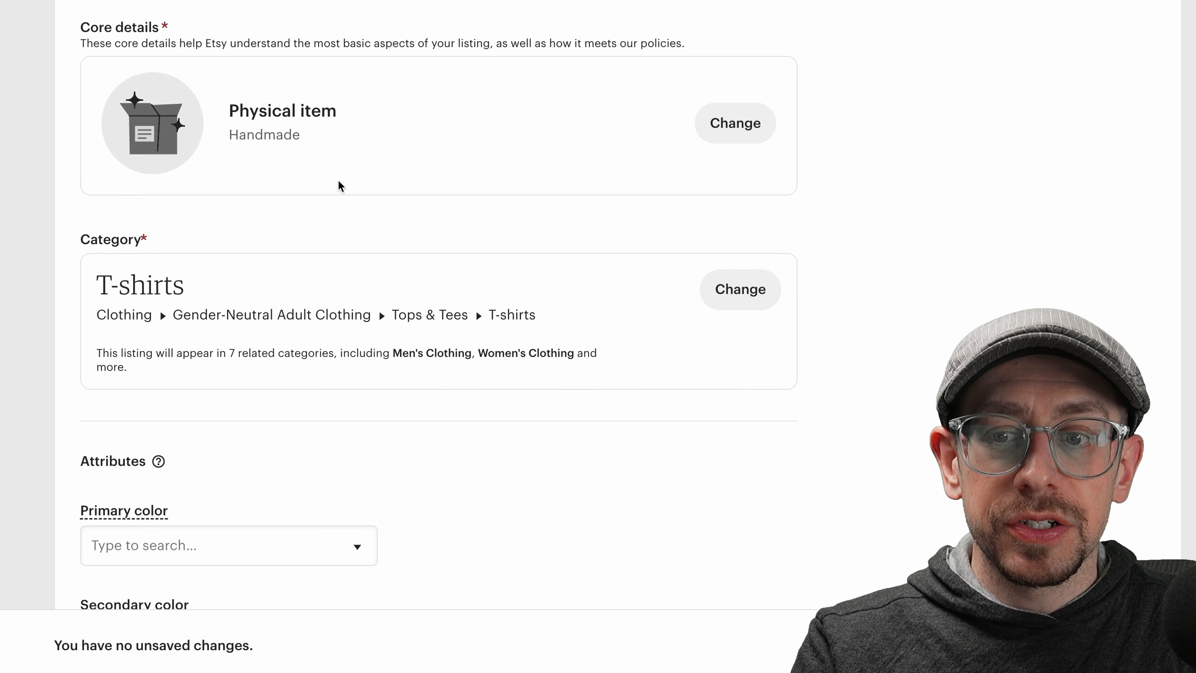
scroll(341, 186, down, 7)
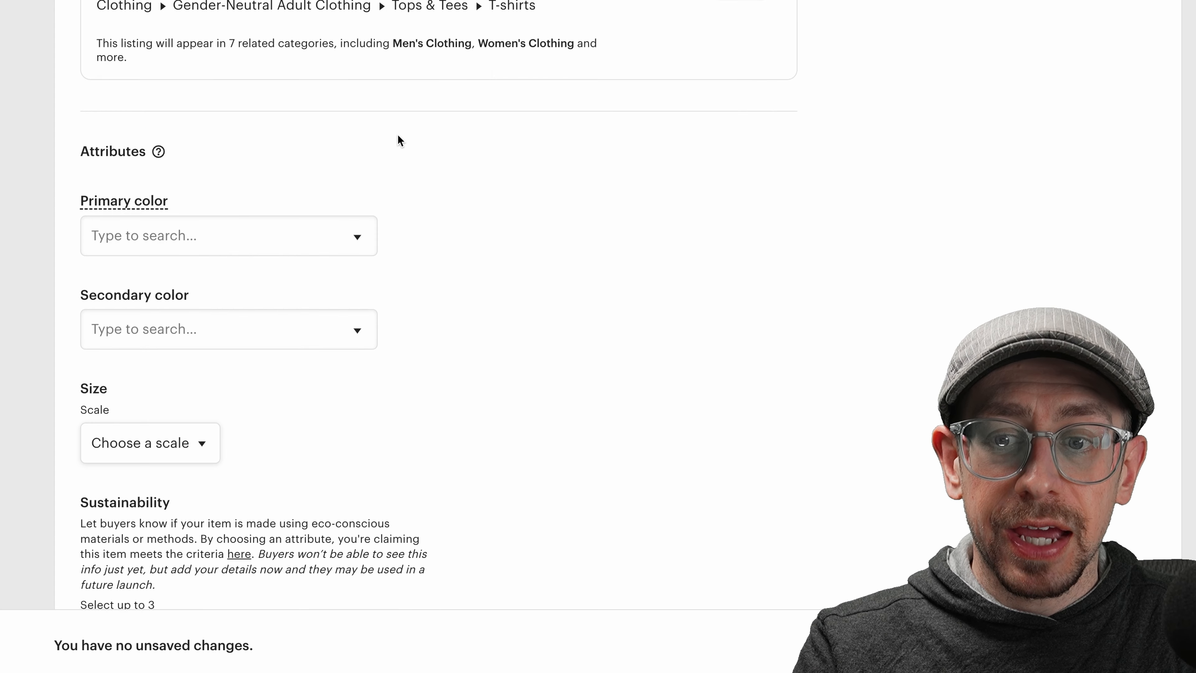
scroll(401, 141, down, 1)
scroll(400, 139, down, 6)
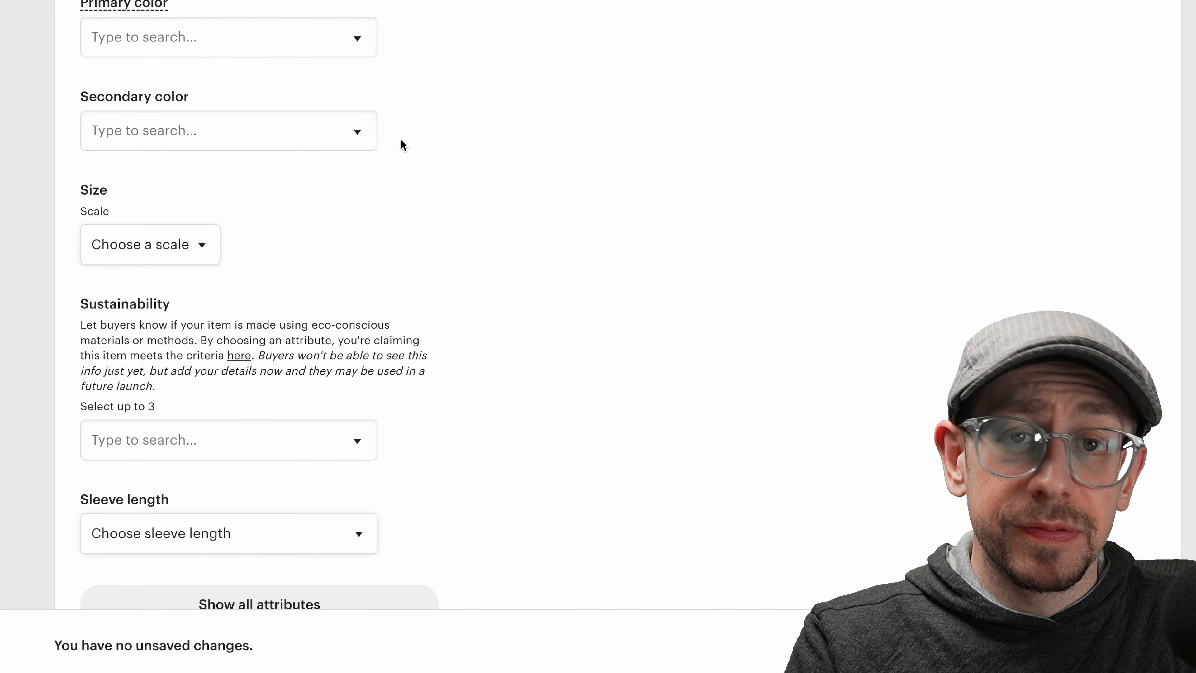
scroll(488, 262, down, 6)
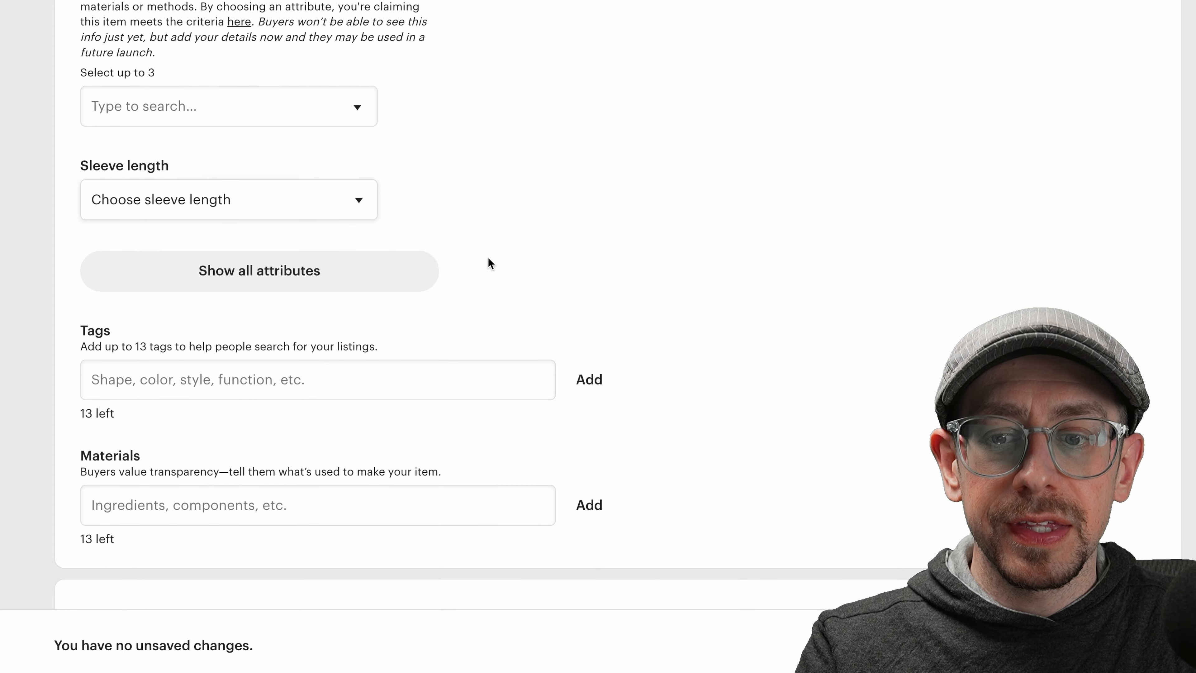
scroll(409, 216, down, 7)
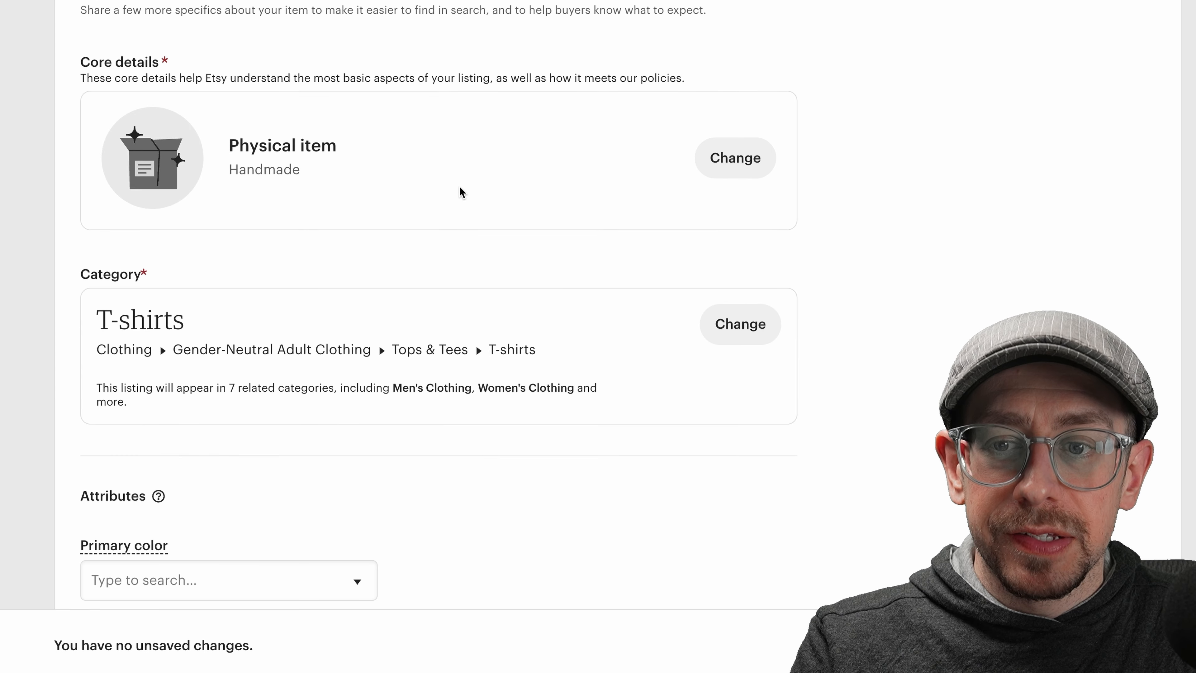
scroll(460, 192, up, 1)
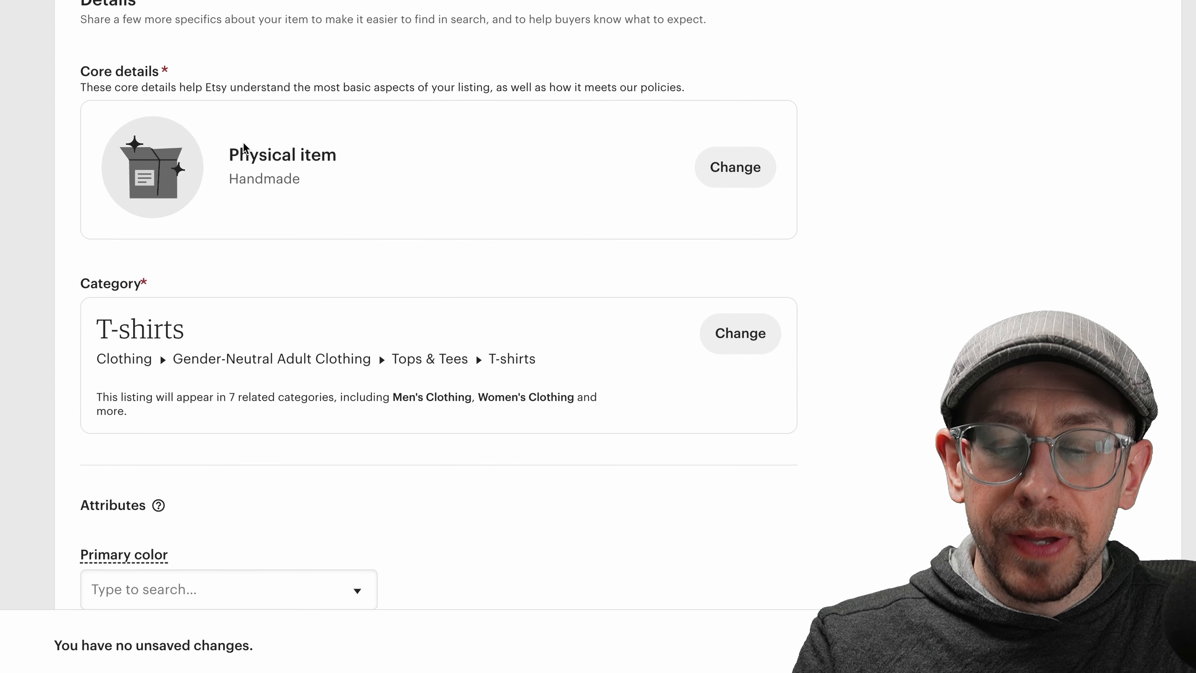
- In the draft's core details, set who made the item to Another company or person
click(752, 185)
scroll(582, 270, down, 1)
scroll(554, 245, down, 6)
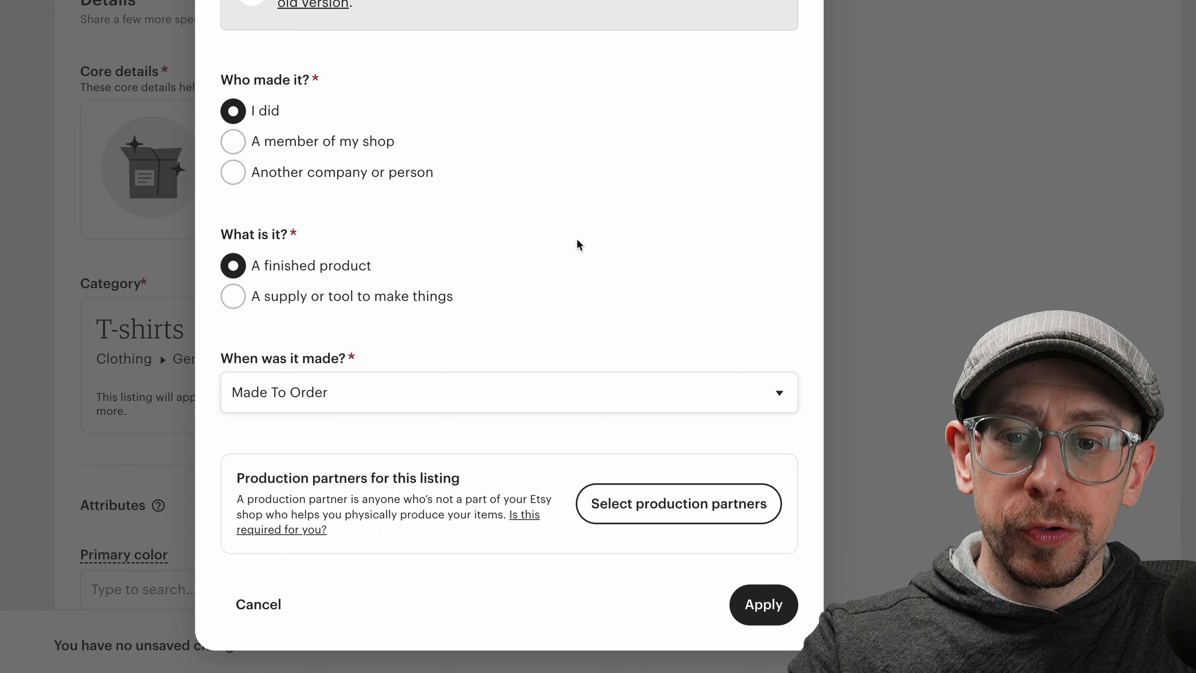
click(232, 172)
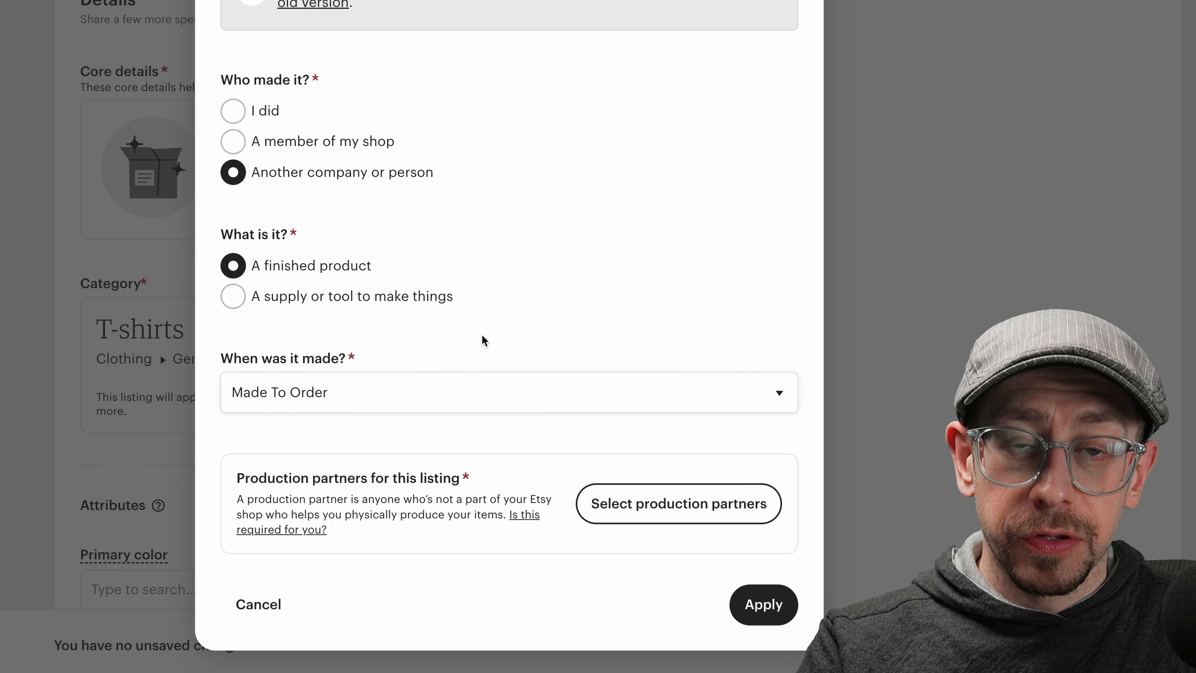
- Assign Printify as the listing's production partner and apply the core details
click(674, 505)
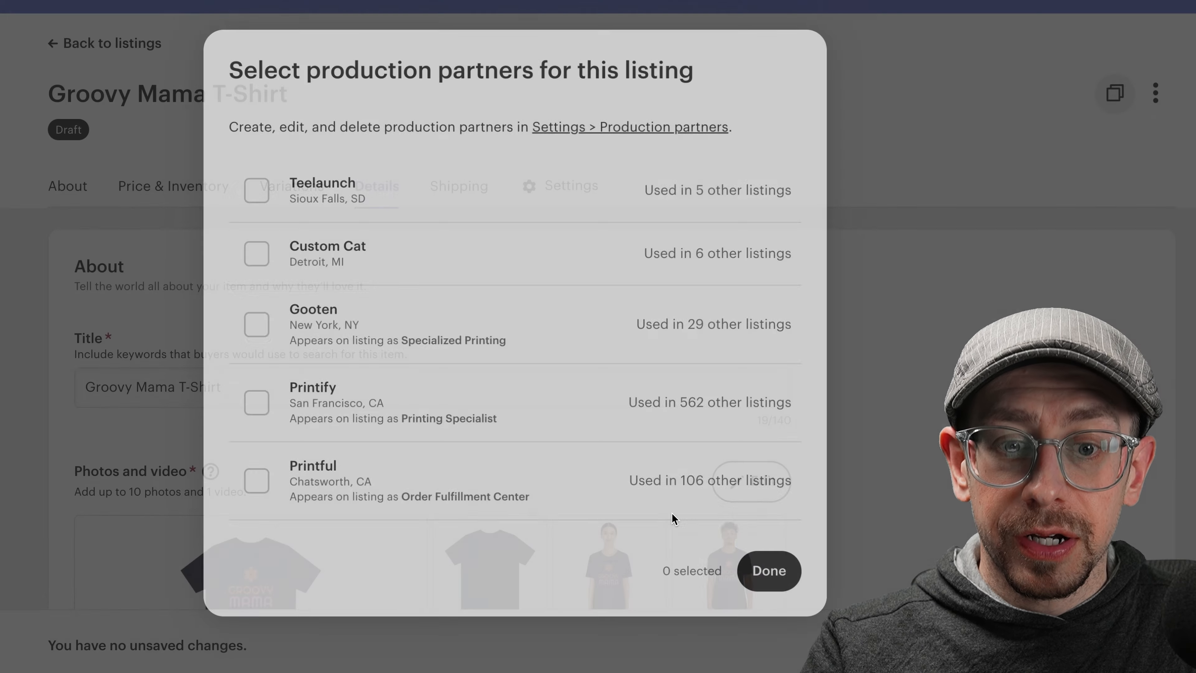
click(248, 397)
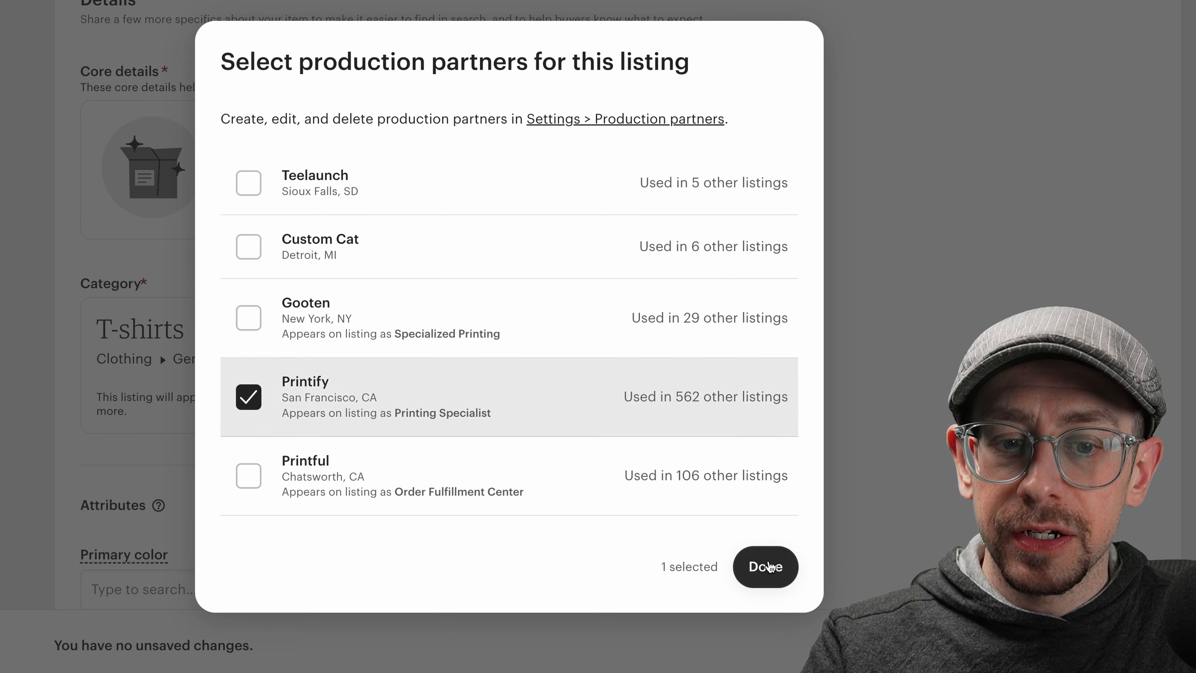
click(765, 567)
scroll(435, 390, down, 10)
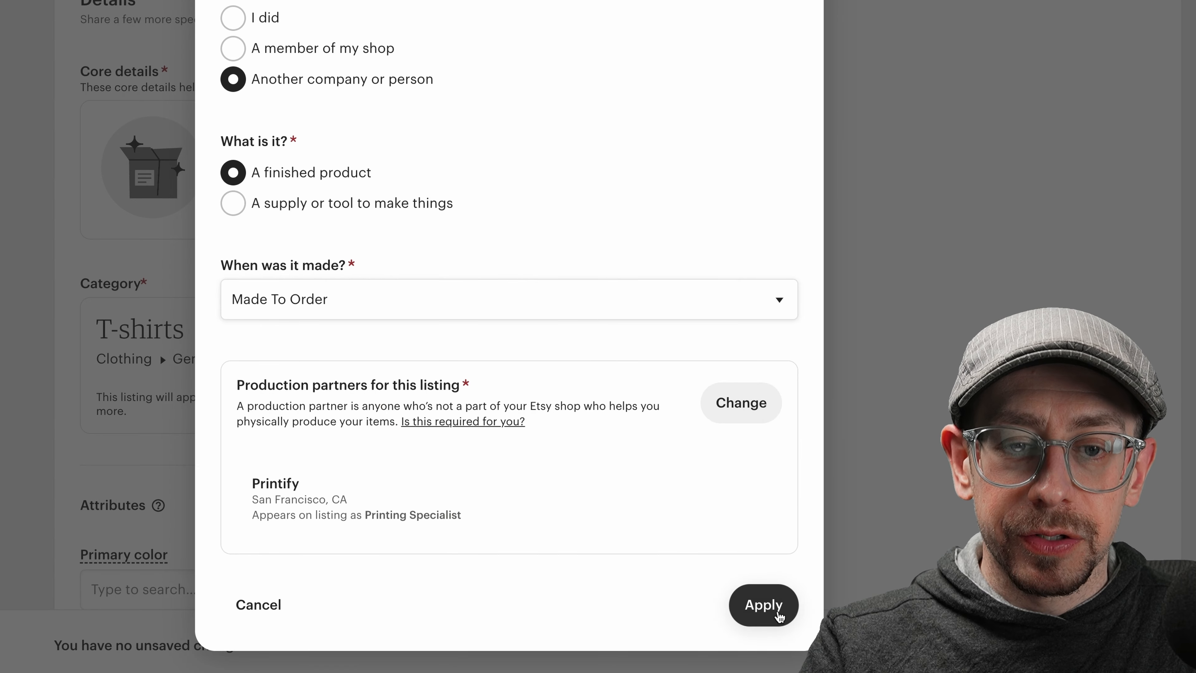
click(778, 613)
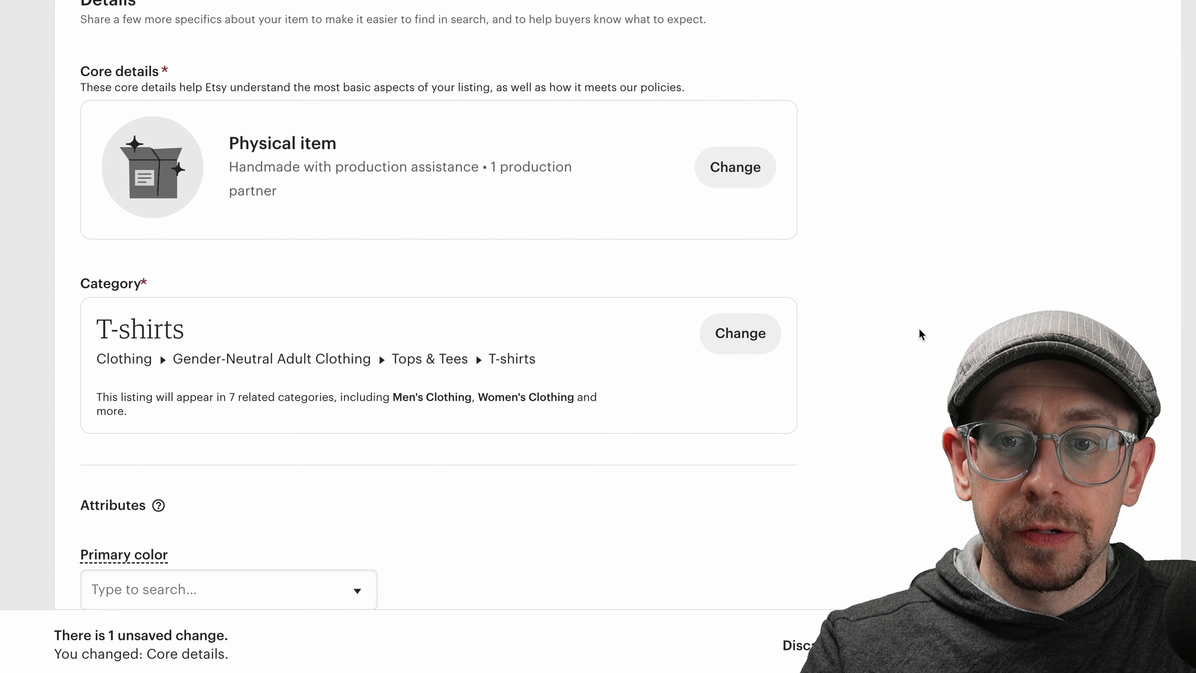
- Look over the T-shirt draft's category, attributes and shipping sections
scroll(914, 330, down, 1)
scroll(904, 340, down, 6)
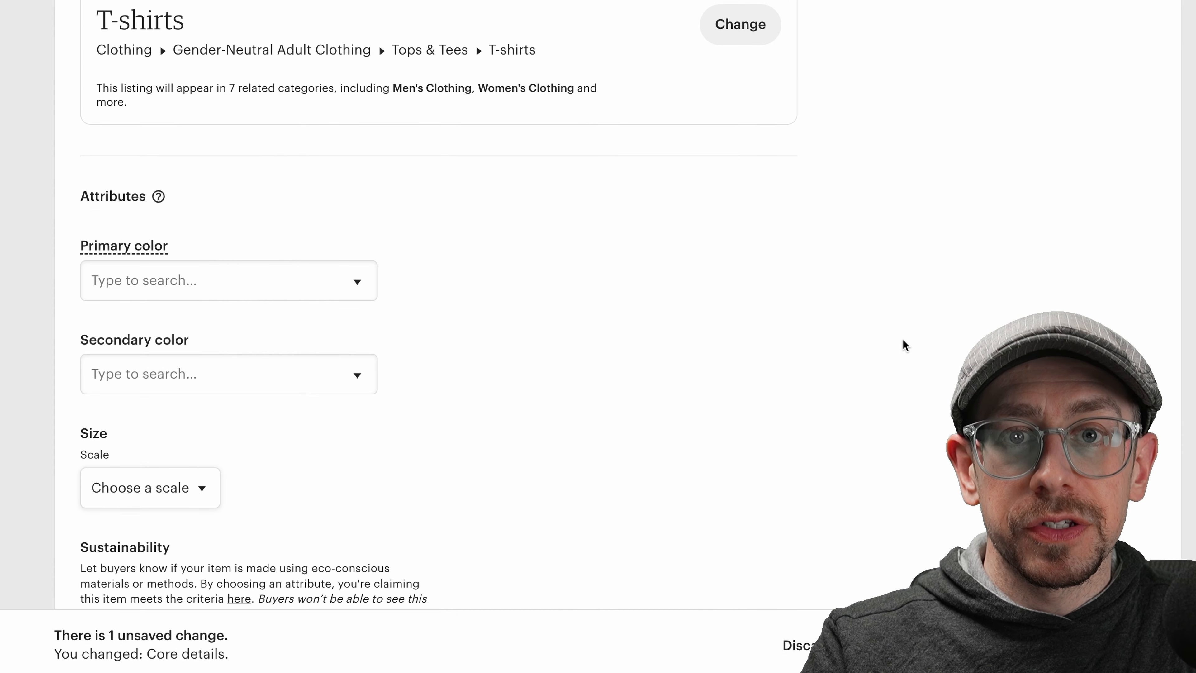
scroll(903, 340, up, 6)
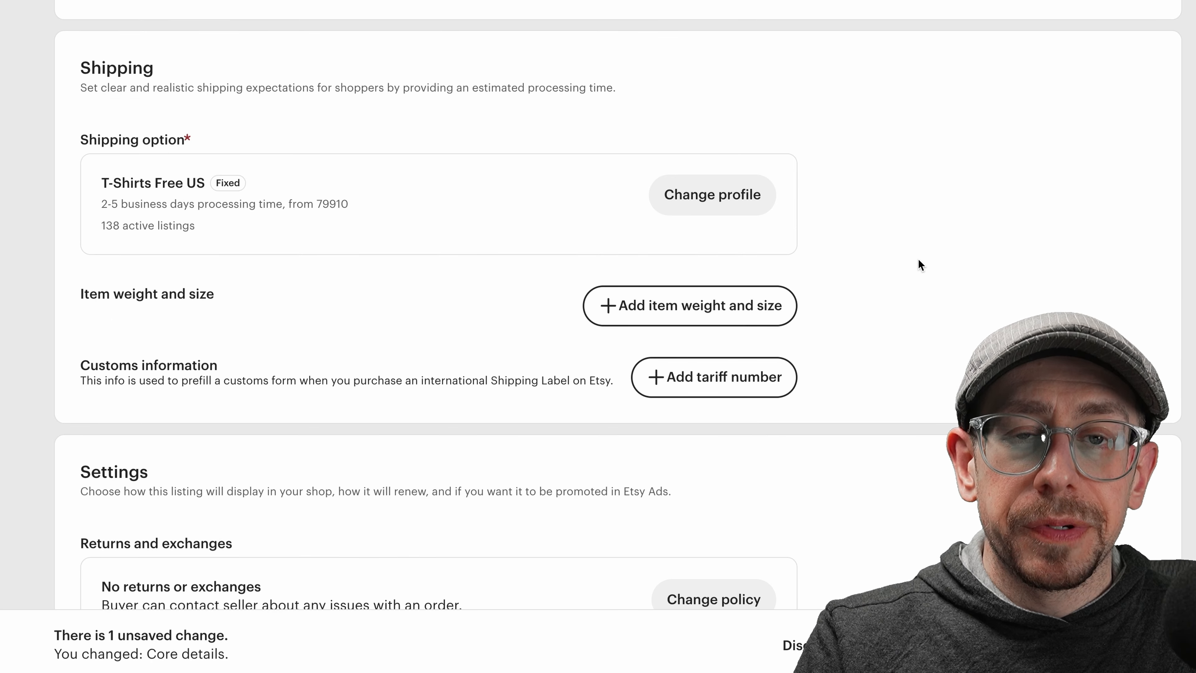
- Look through the available shipping profiles for the T-shirt draft and leave the shipping options without applying another one
scroll(919, 260, down, 1)
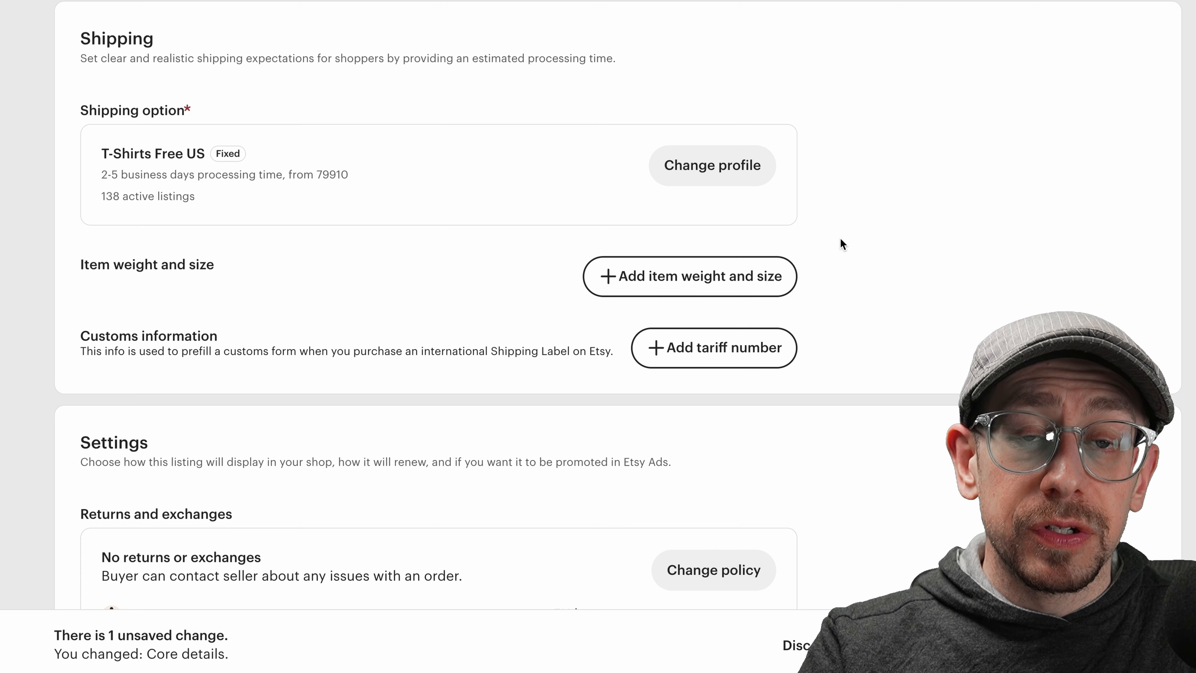
scroll(839, 236, down, 1)
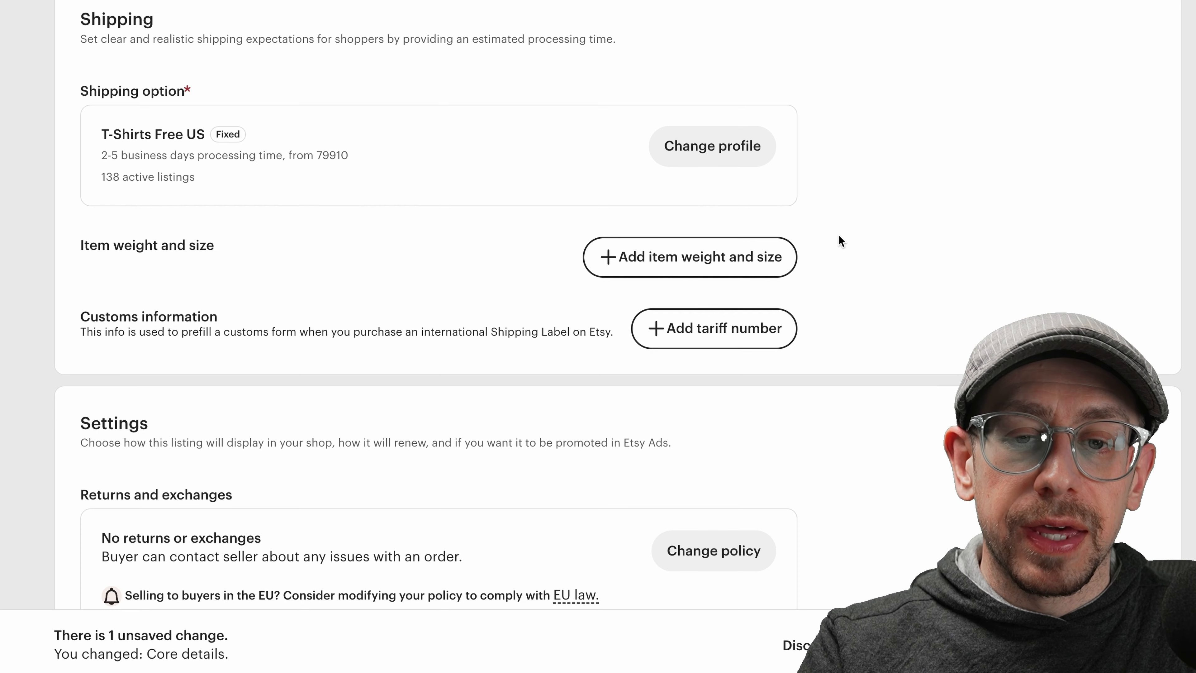
click(699, 161)
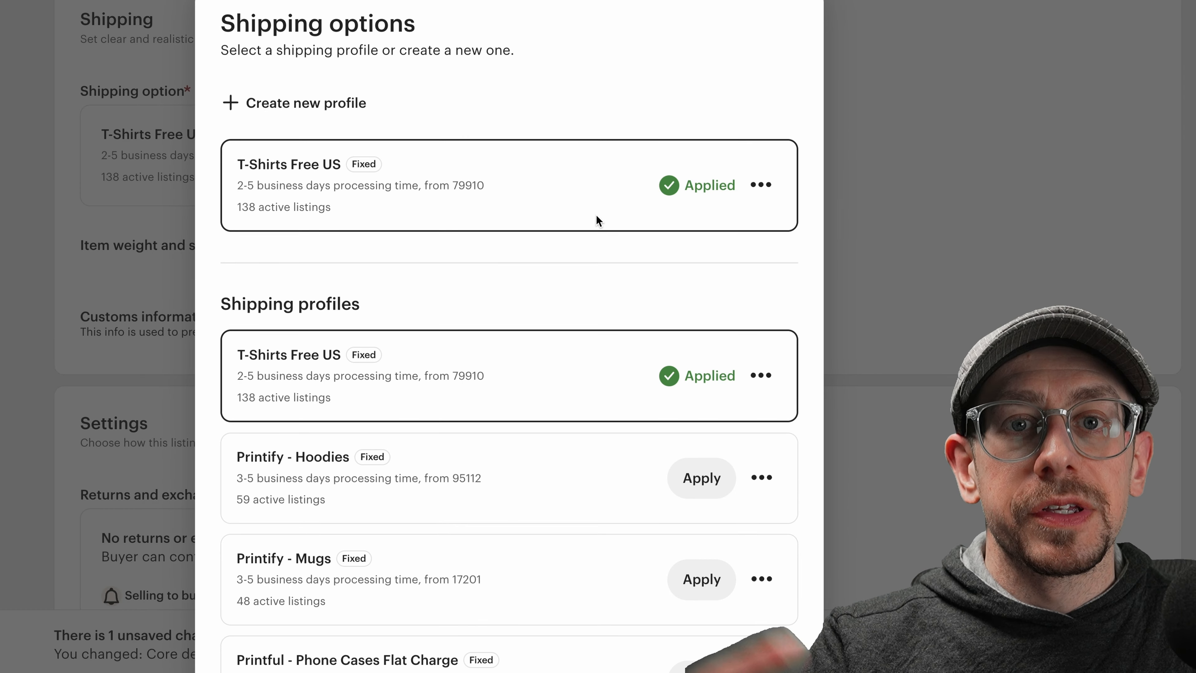
scroll(595, 216, down, 3)
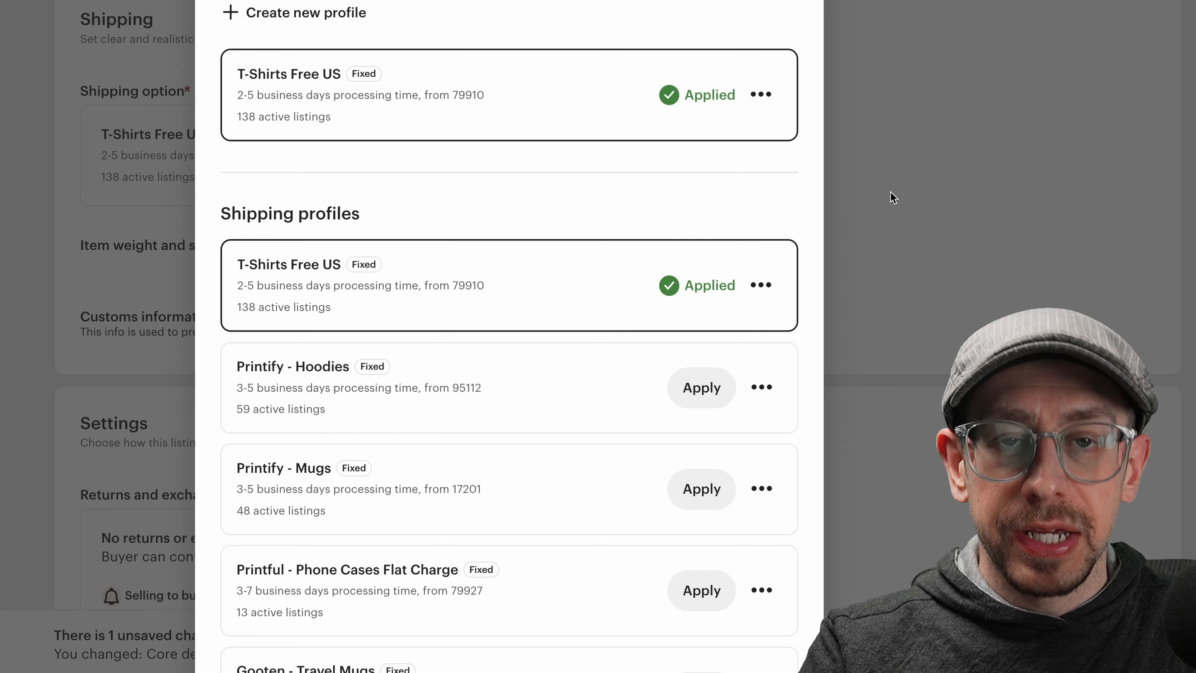
click(849, 197)
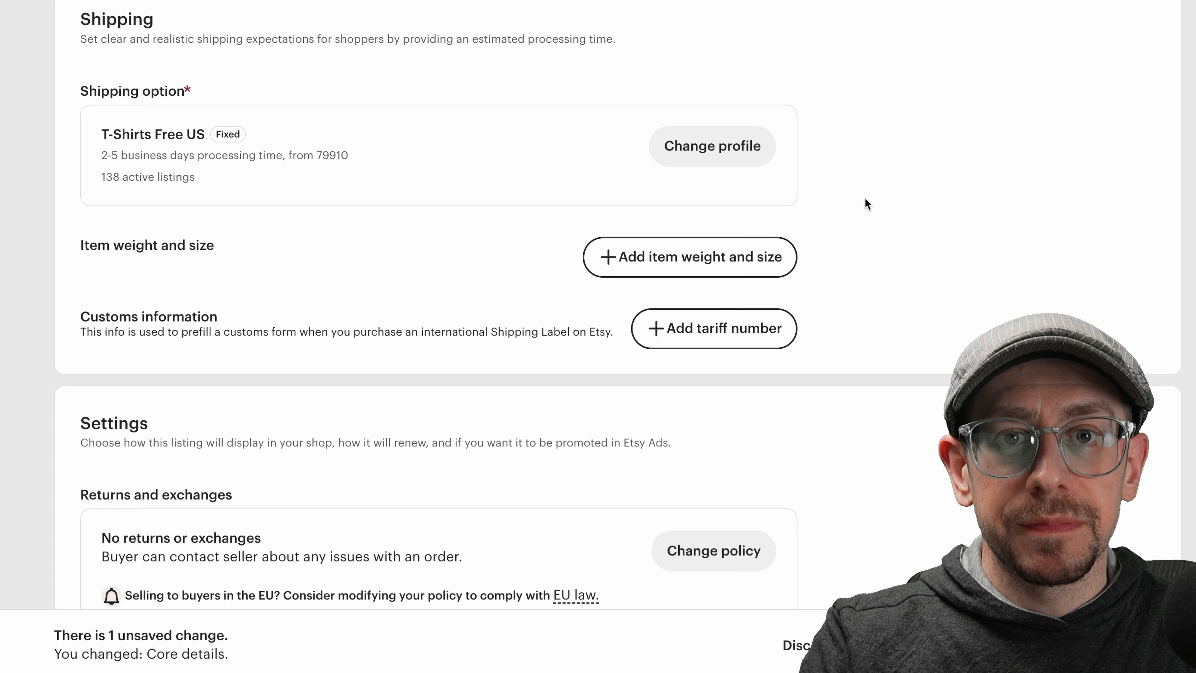
- Review the draft's settings for returns and exchanges, shop section, featuring, Etsy Ads and renewal
scroll(865, 202, down, 5)
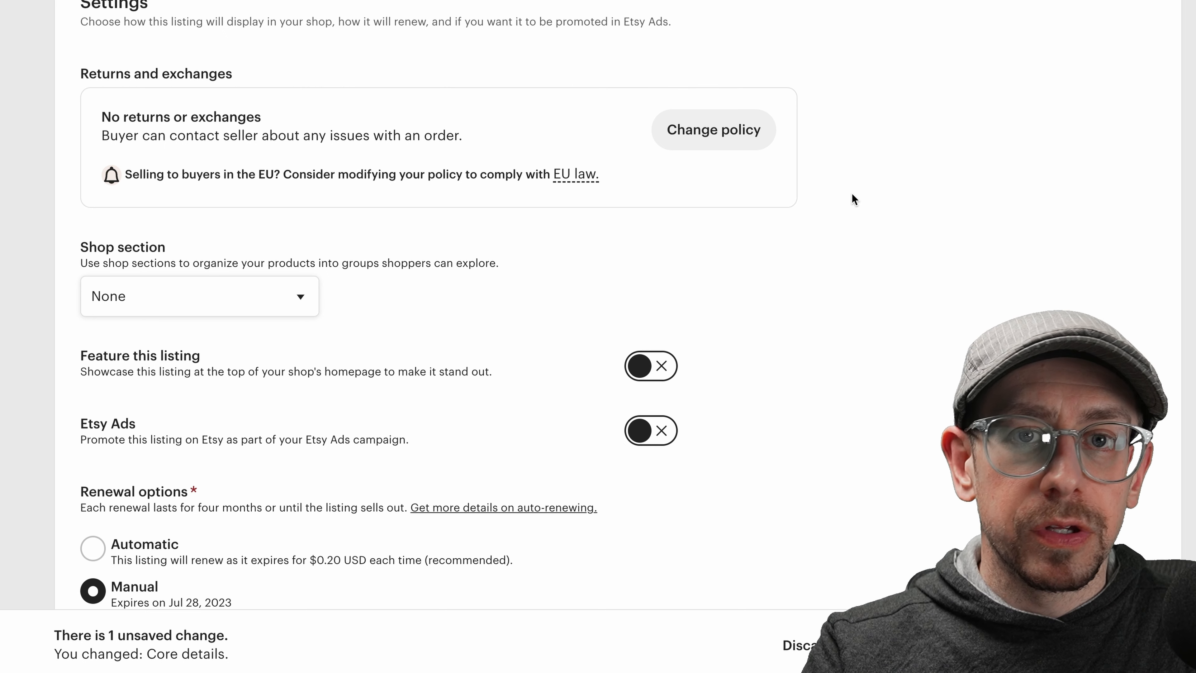
scroll(853, 195, down, 1)
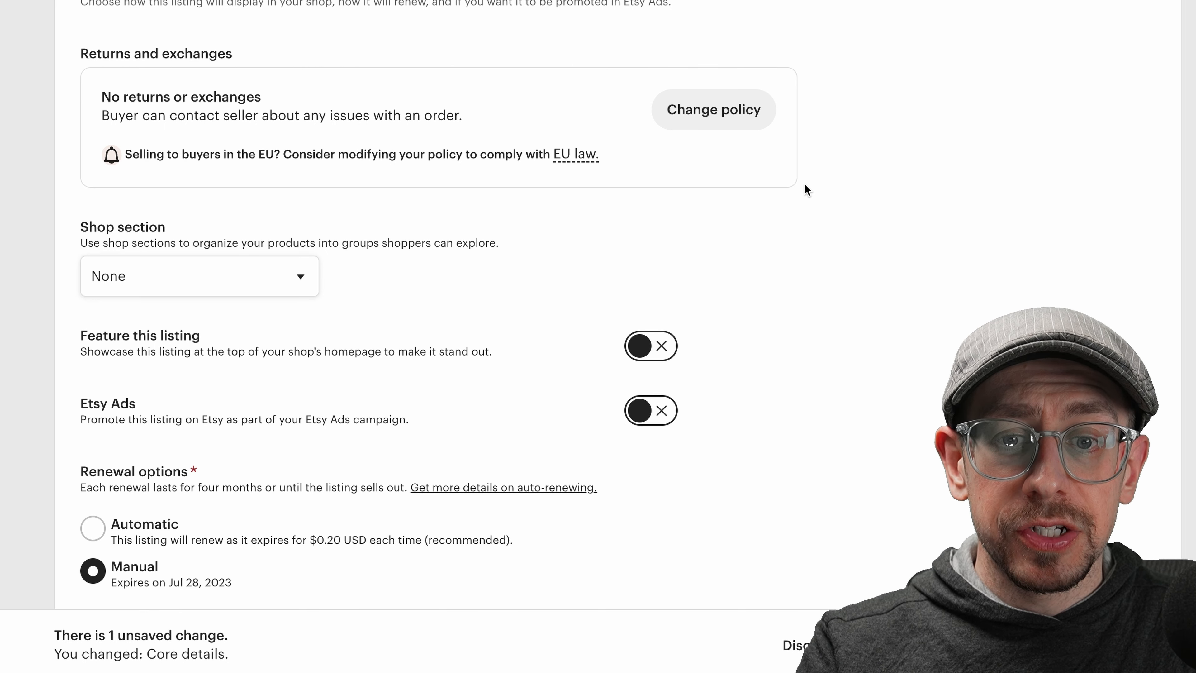
scroll(898, 243, down, 2)
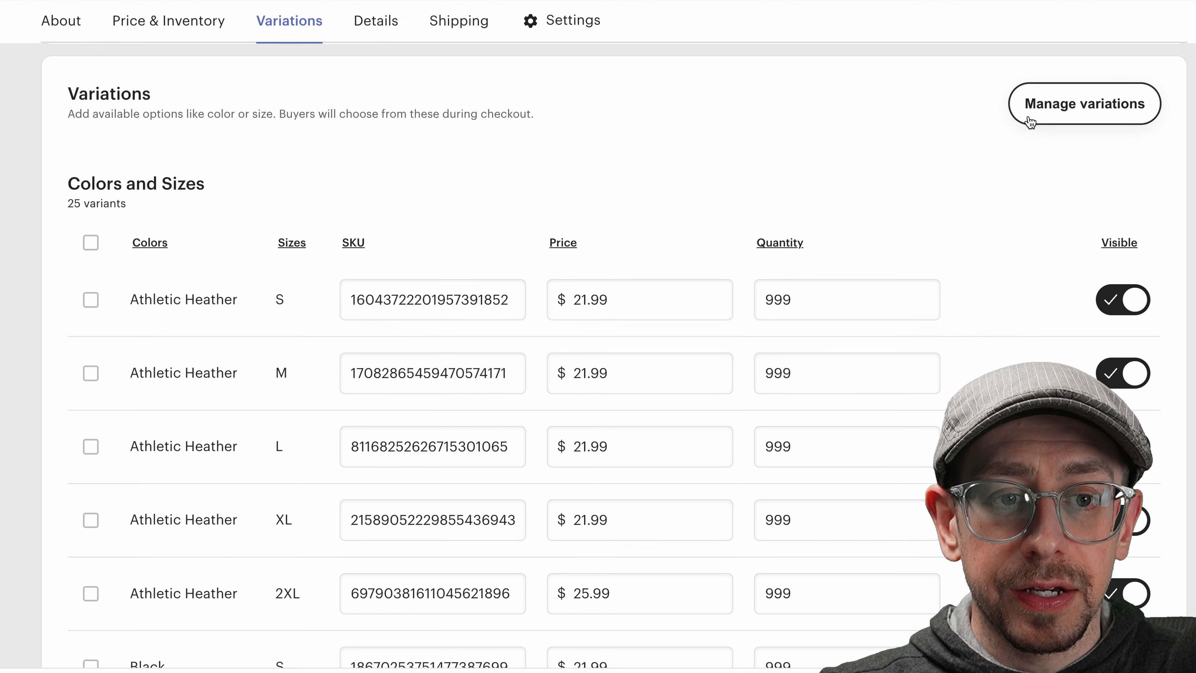
- Open the variations management for the draft and examine its colors, sizes, and how prices, quantities and SKUs vary
scroll(1032, 167, up, 1)
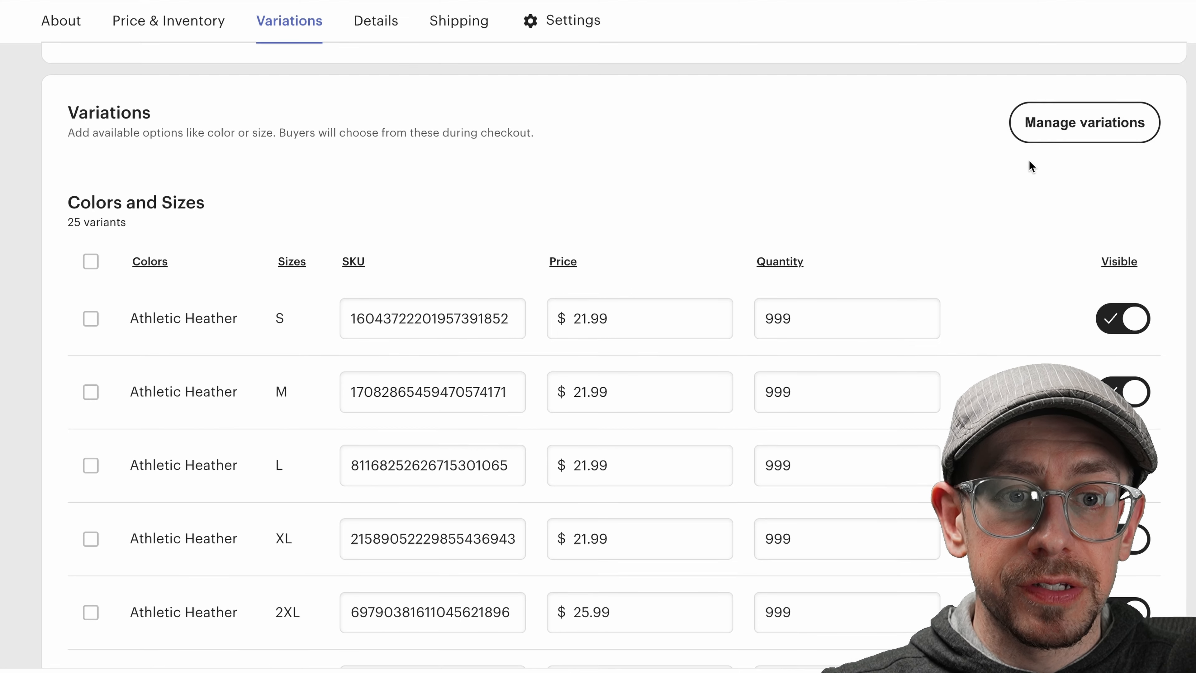
click(1096, 142)
scroll(618, 245, down, 1)
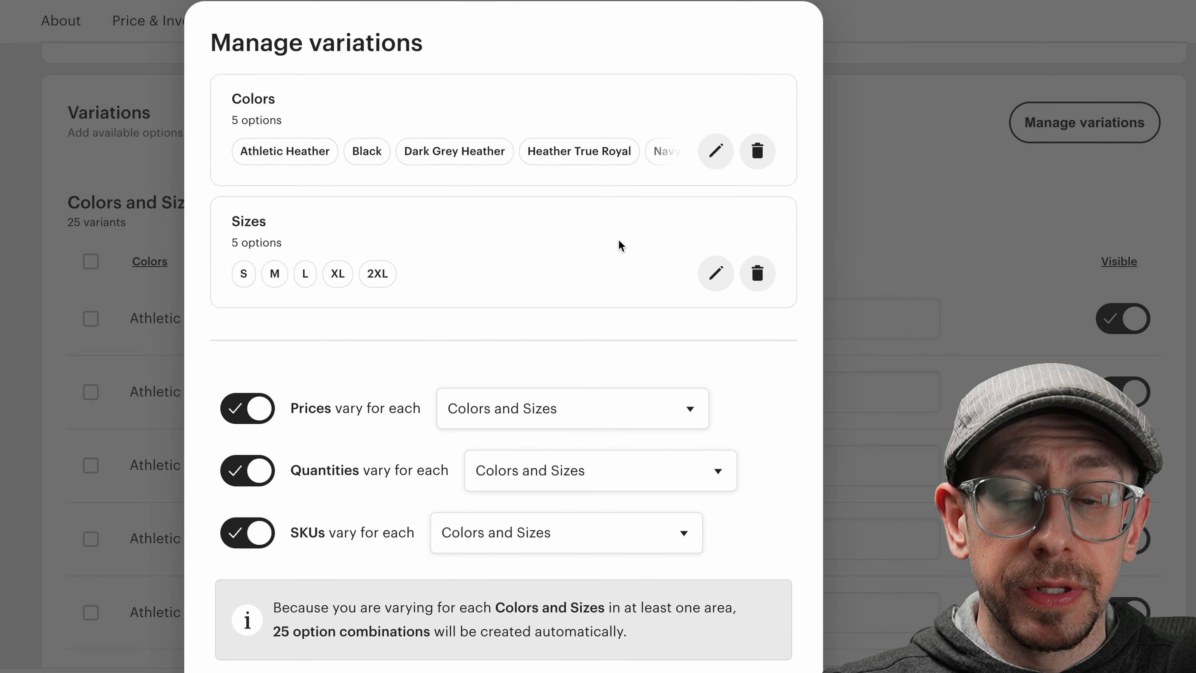
scroll(619, 238, down, 1)
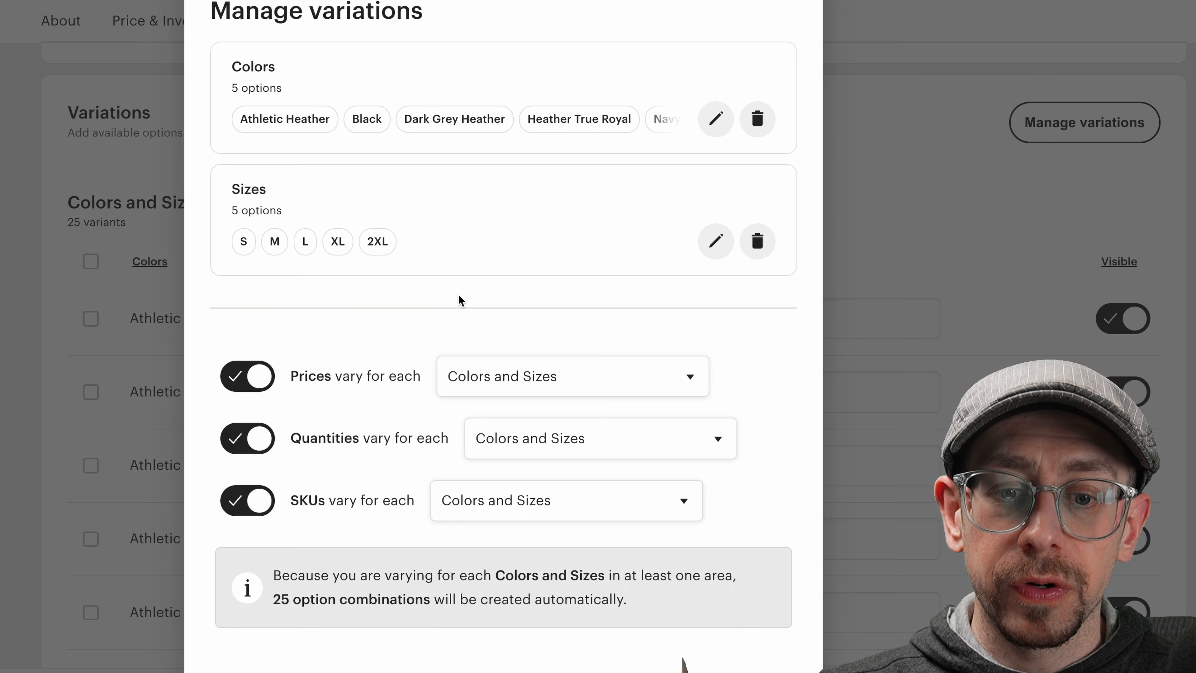
scroll(664, 386, up, 2)
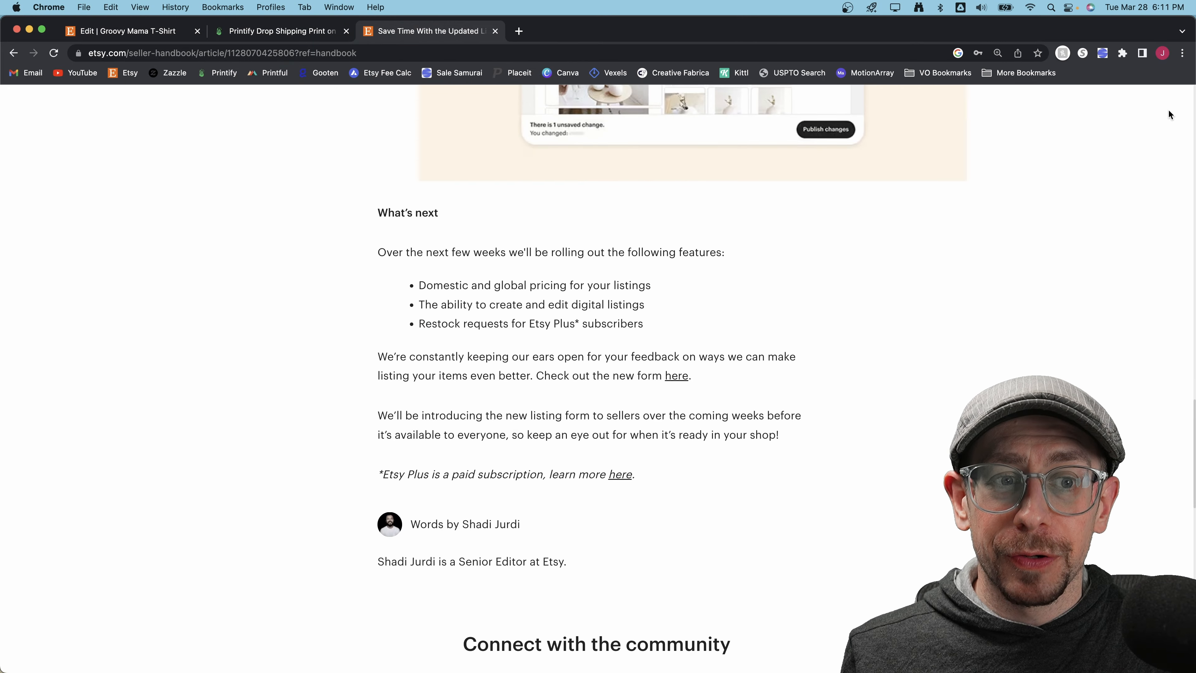
- Enlarge the seller handbook article to 175% and highlight the What's next text from its introduction through the domestic and global pricing item
click(1183, 53)
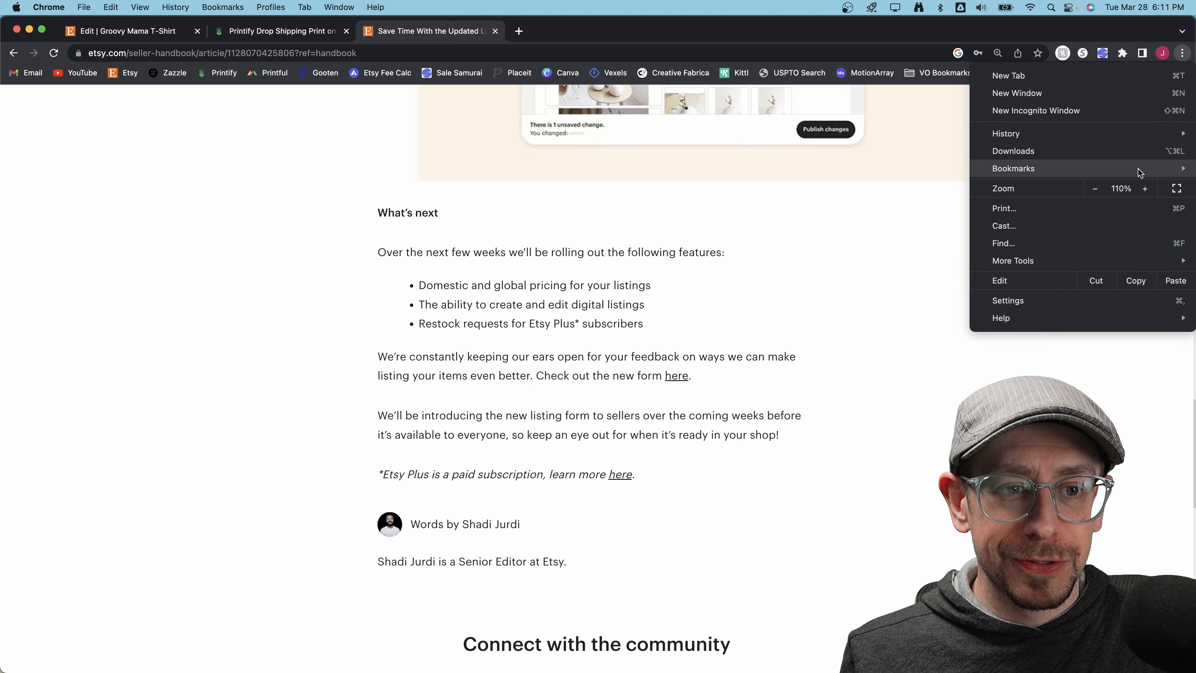
click(1143, 188)
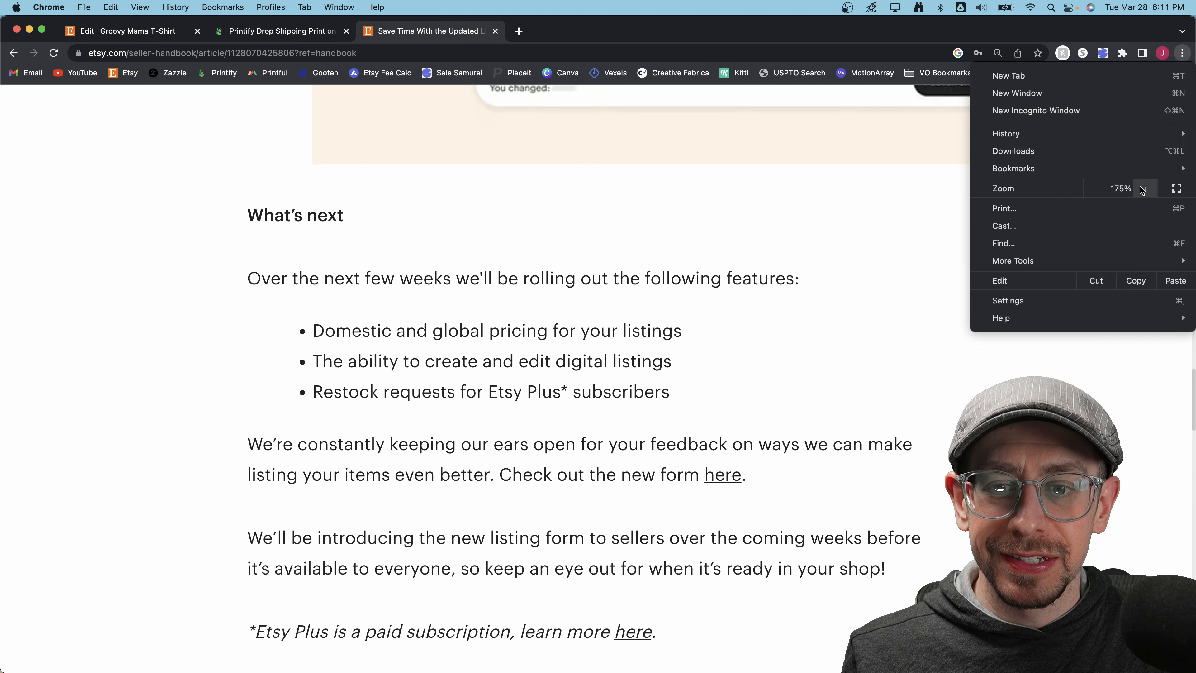
click(810, 278)
scroll(810, 277, down, 2)
scroll(810, 277, down, 2)
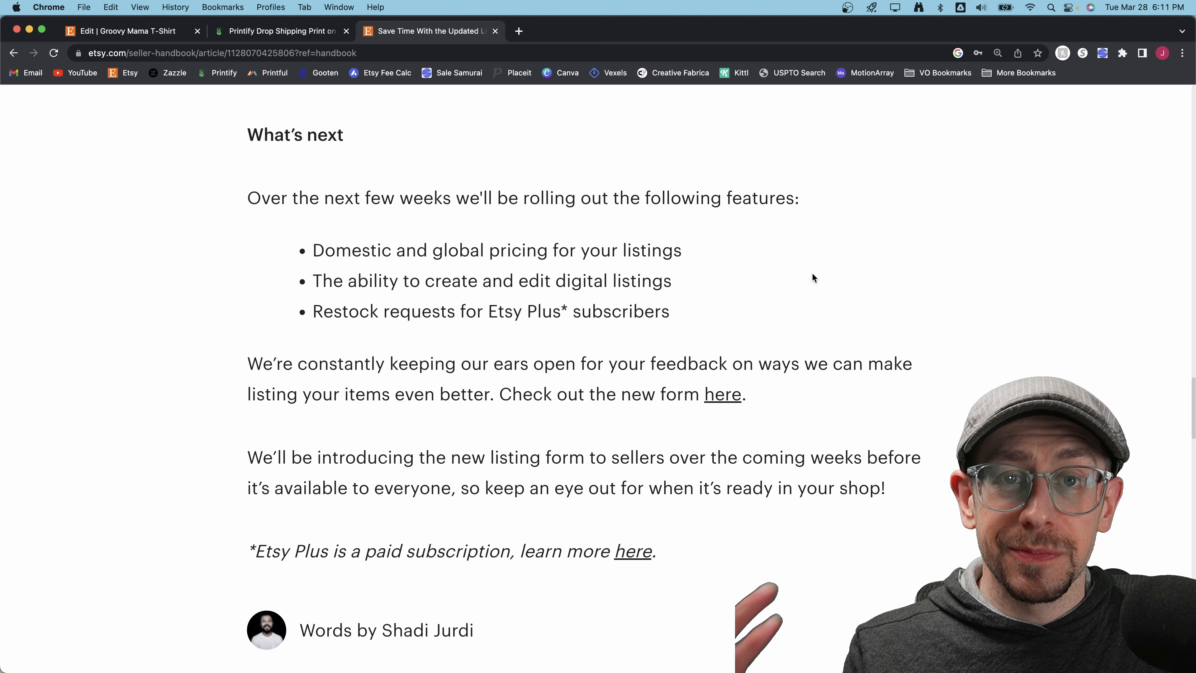
drag(717, 265, 205, 203)
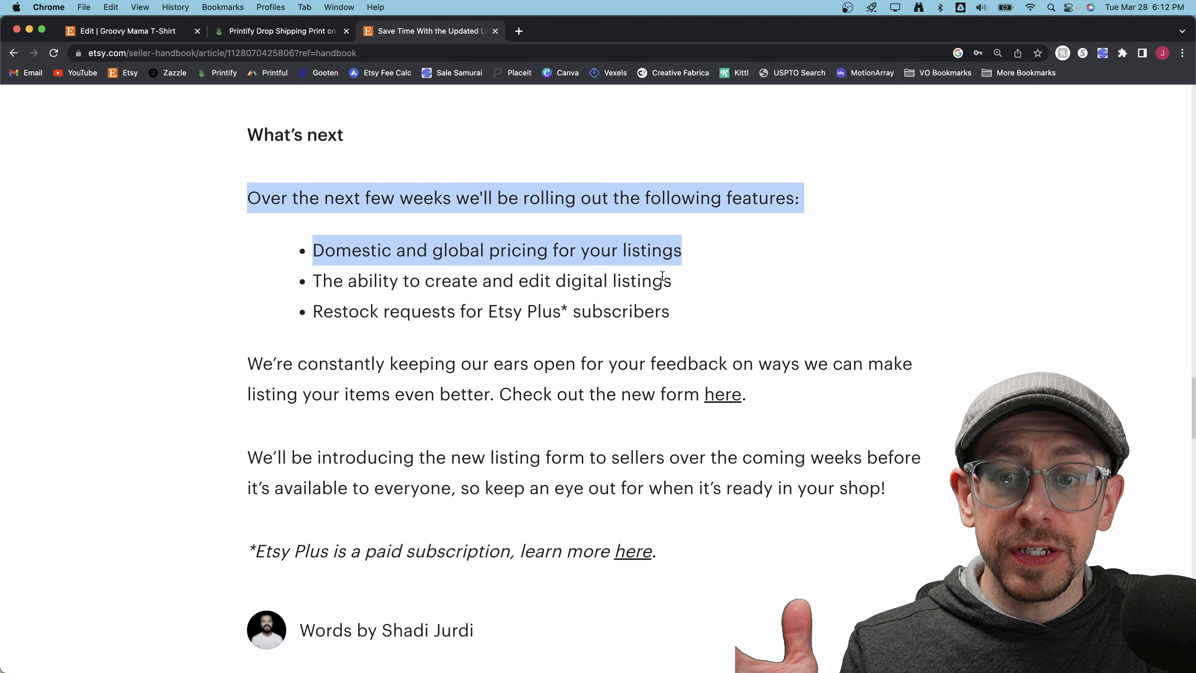